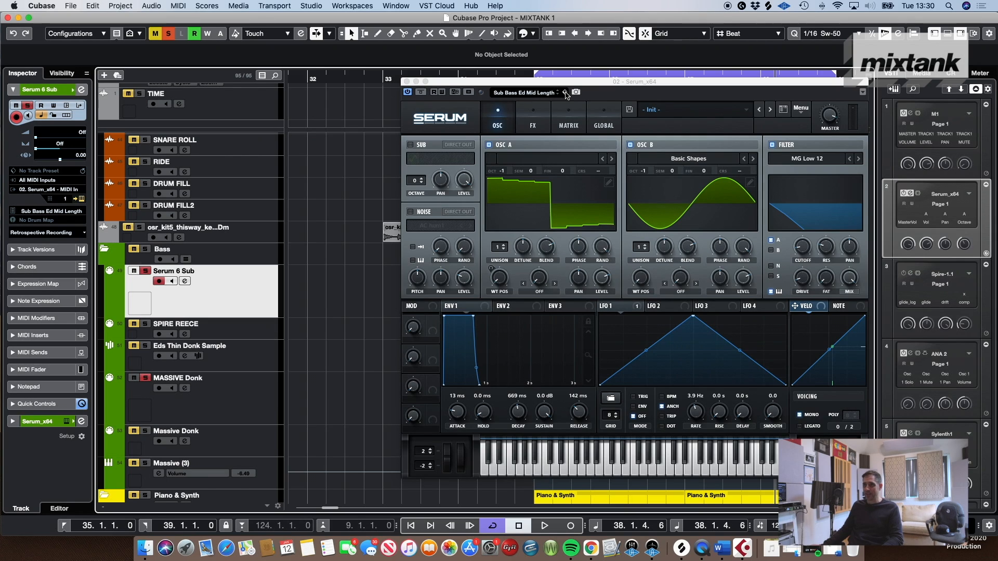
pyautogui.click(565, 93)
pyautogui.click(592, 109)
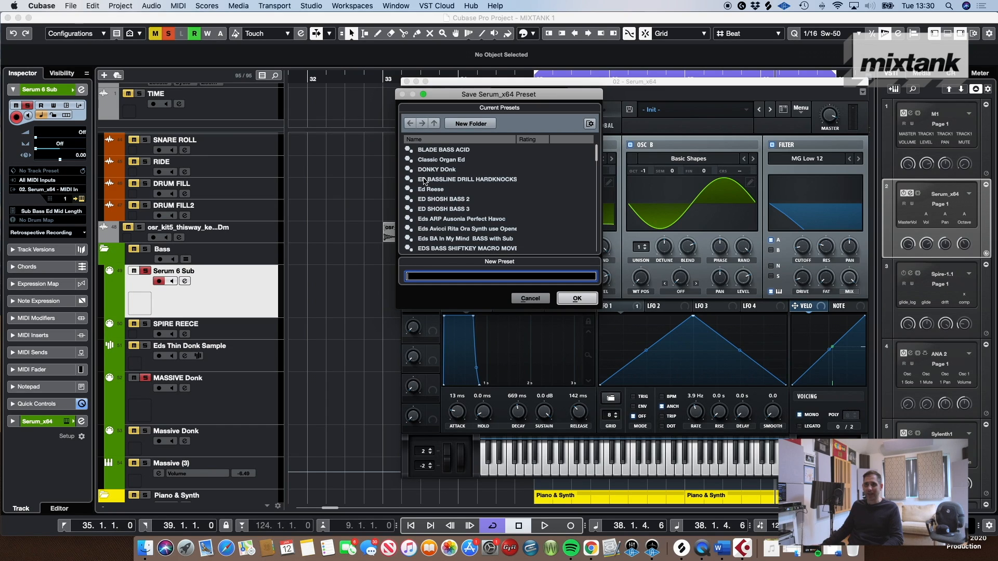
pyautogui.scroll(-15, 424, 181)
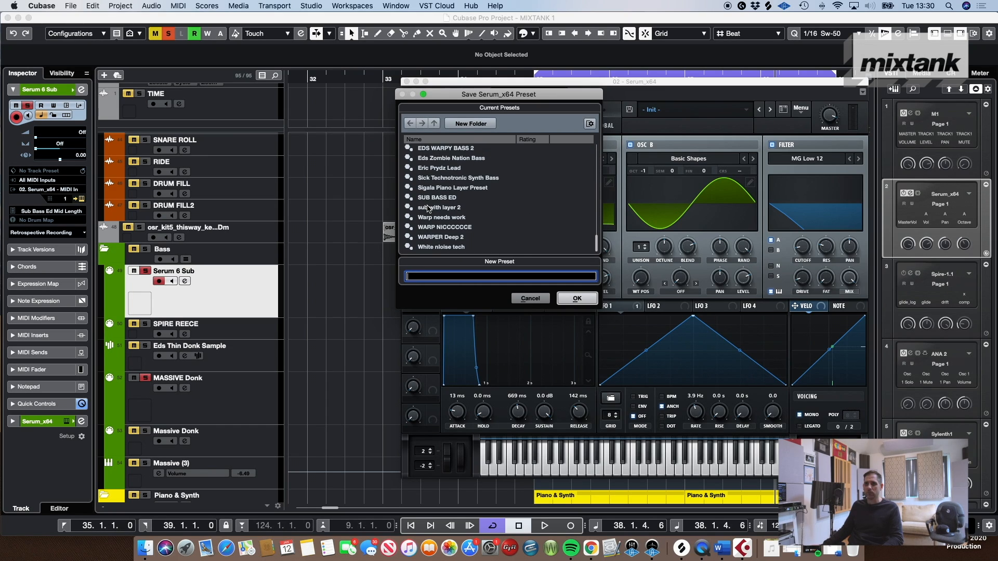
pyautogui.scroll(15, 427, 209)
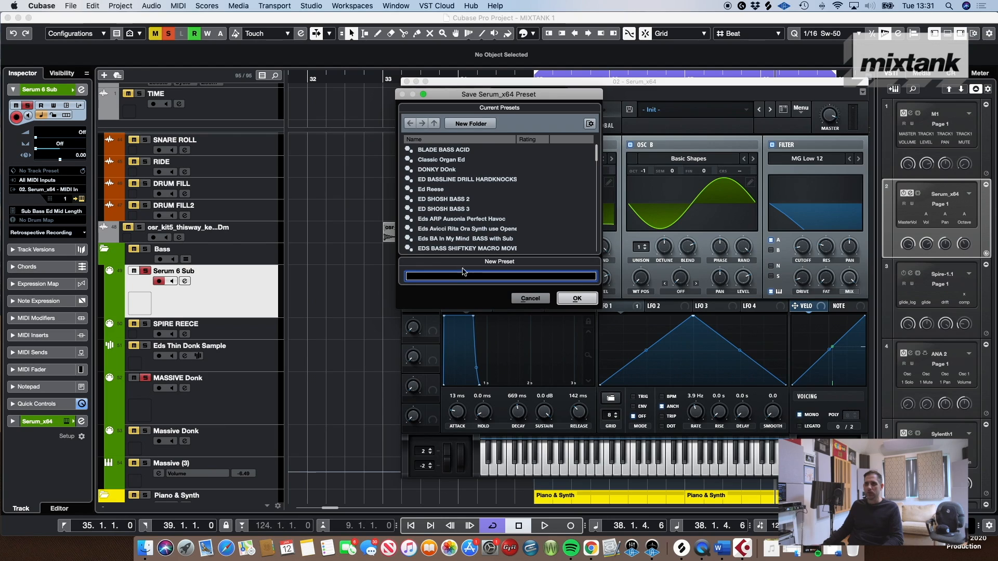
pyautogui.click(433, 191)
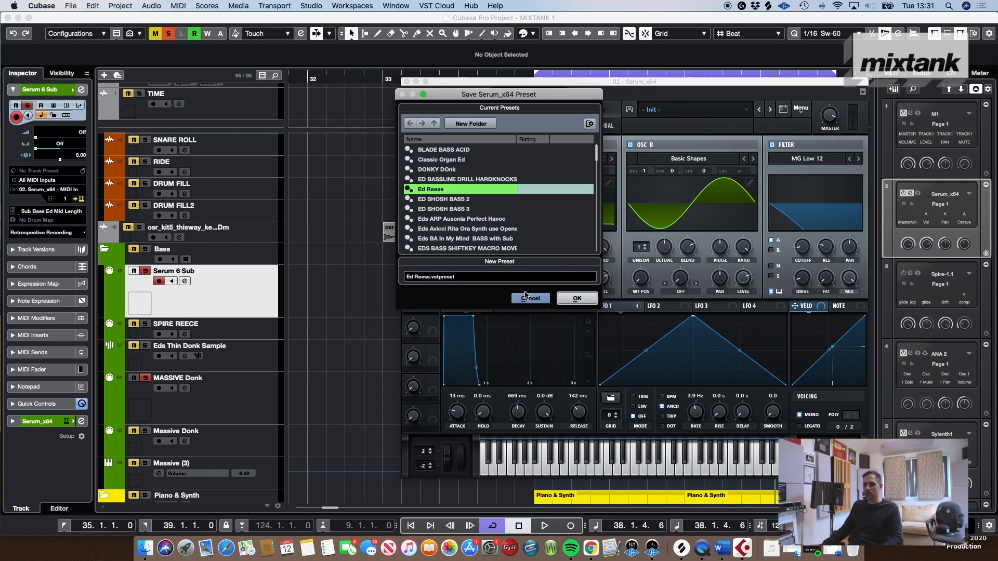
pyautogui.click(530, 299)
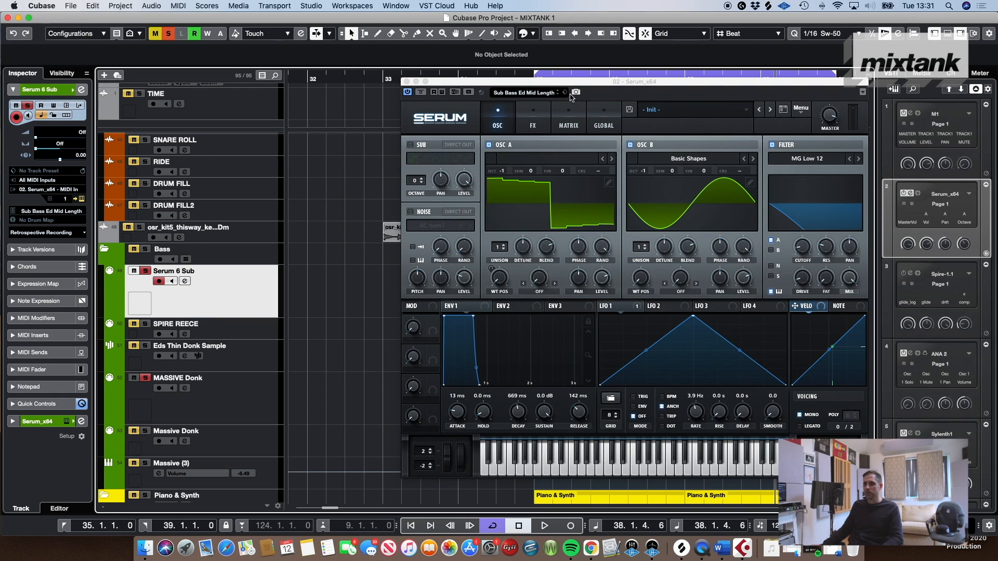
# - Save the current Serum sound as a new plug-in preset named "Sub Bass Ed Mid Length2"
pyautogui.click(569, 94)
pyautogui.click(583, 113)
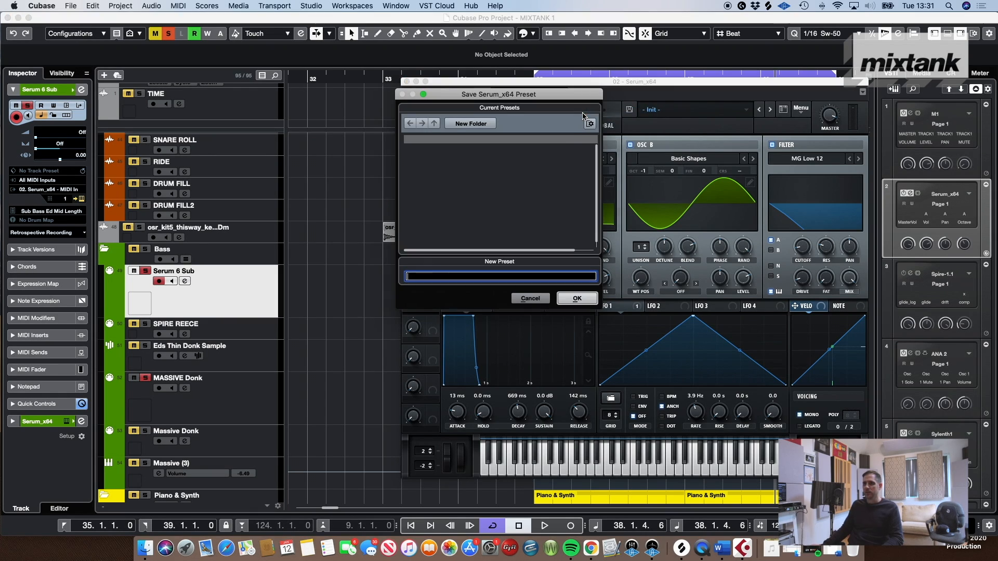
pyautogui.write('Sub Badse')
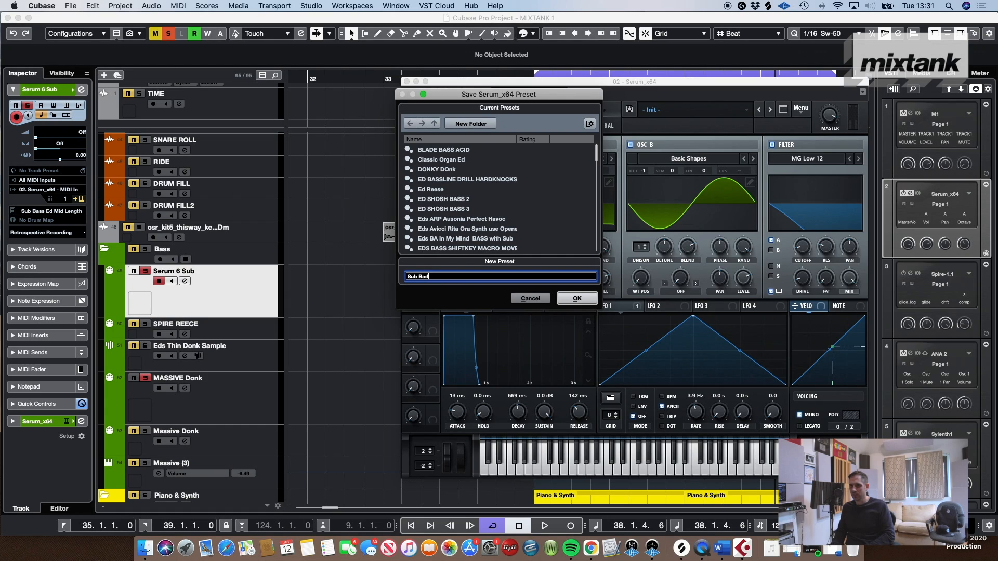
pyautogui.moveTo(546, 95); pyautogui.dragTo(554, 152)
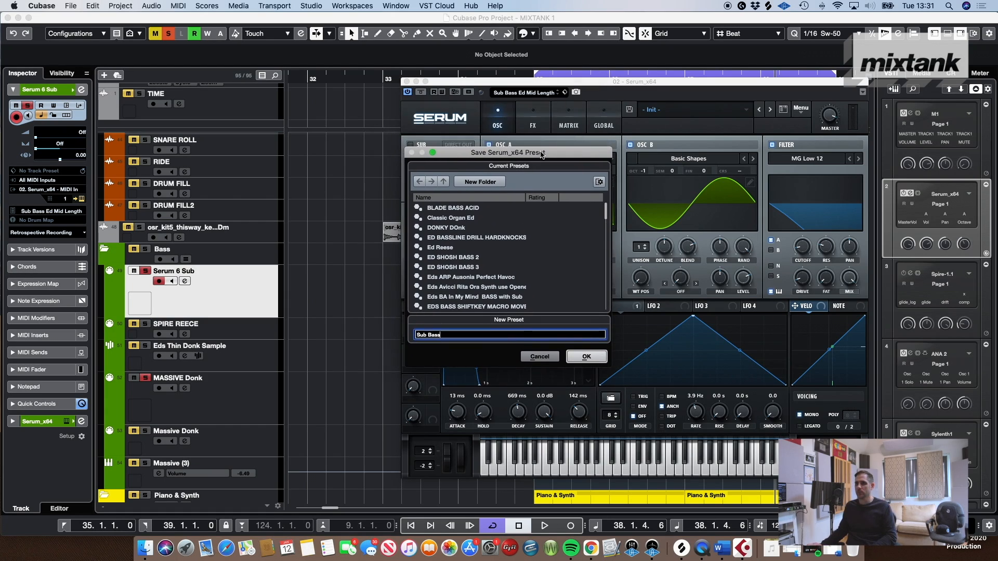
pyautogui.write('Ed Mid Length2')
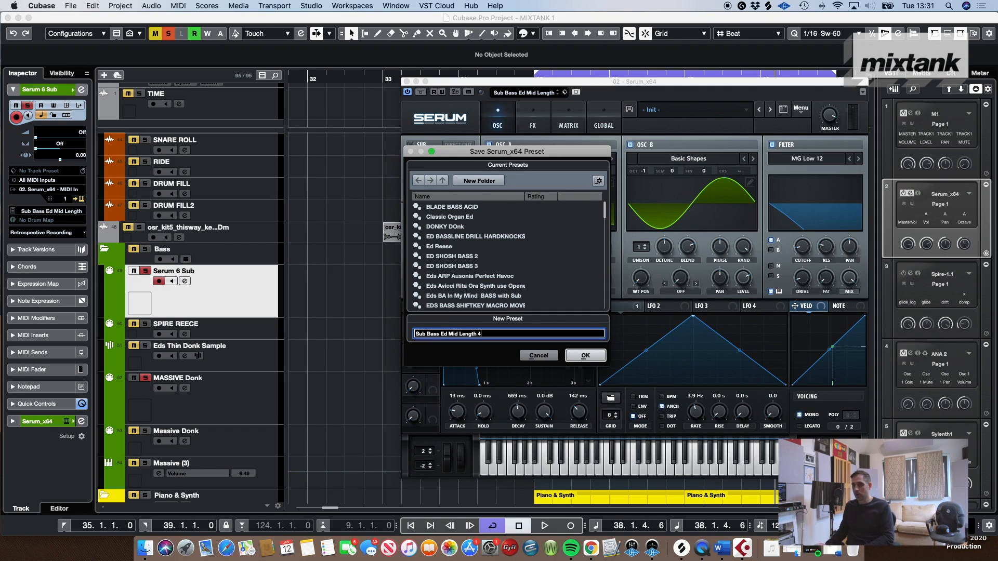
pyautogui.press('BackSpace')
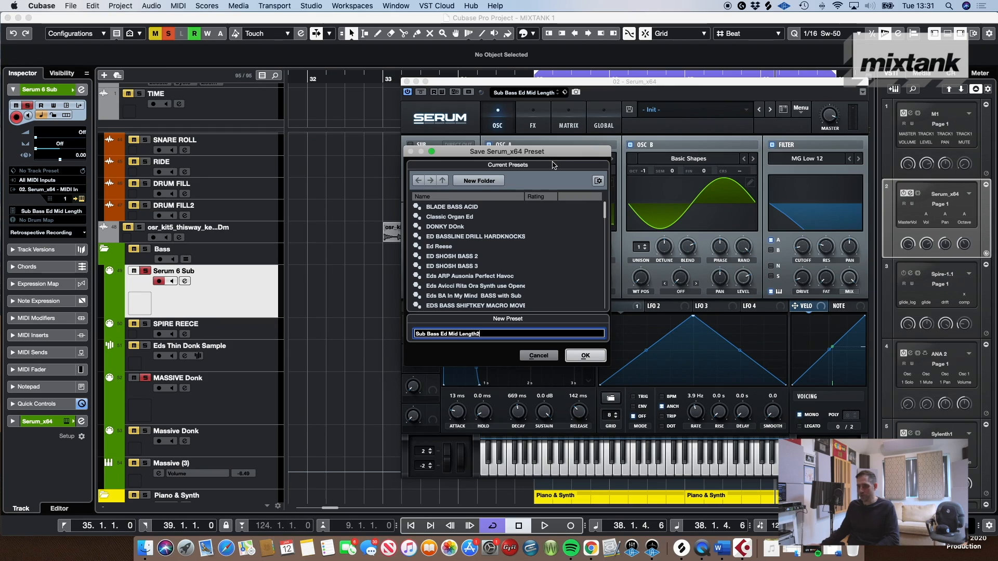
pyautogui.write('2')
pyautogui.click(598, 355)
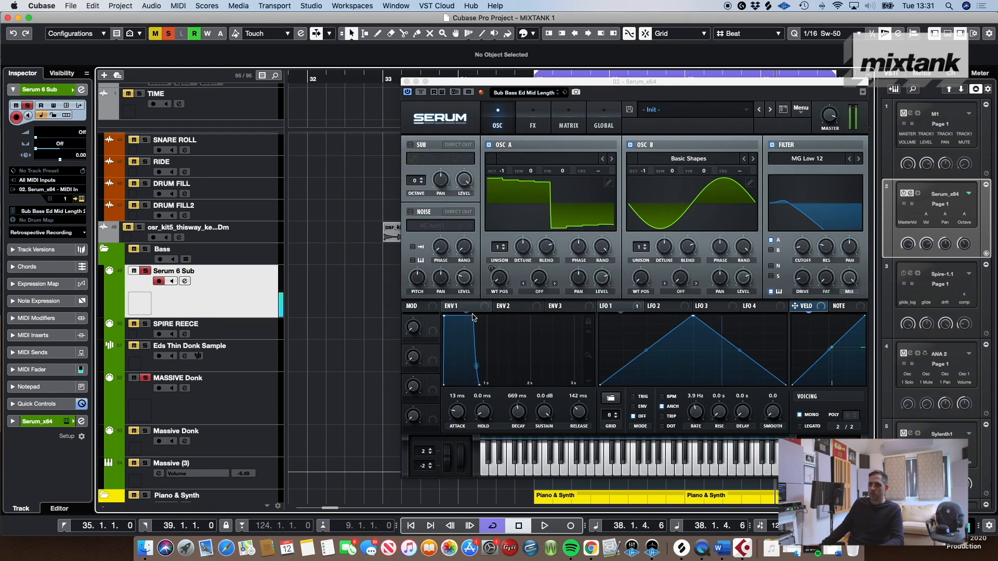
# - Shorten Serum's Env 1 to 304 ms decay, -4.5 dB sustain and 13 ms release, and close the plug-in window
pyautogui.moveTo(480, 371); pyautogui.dragTo(454, 331)
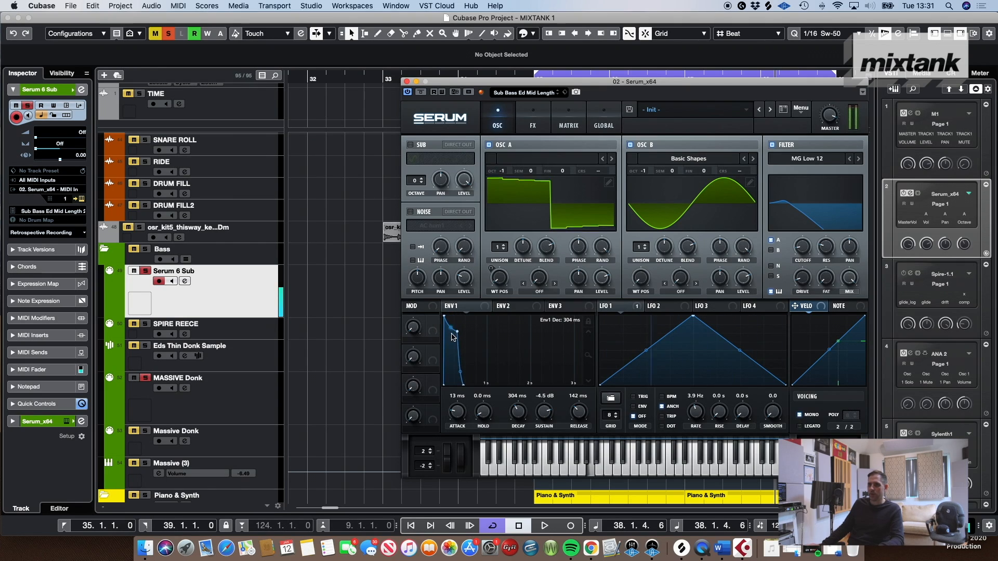
pyautogui.moveTo(574, 399); pyautogui.dragTo(575, 423)
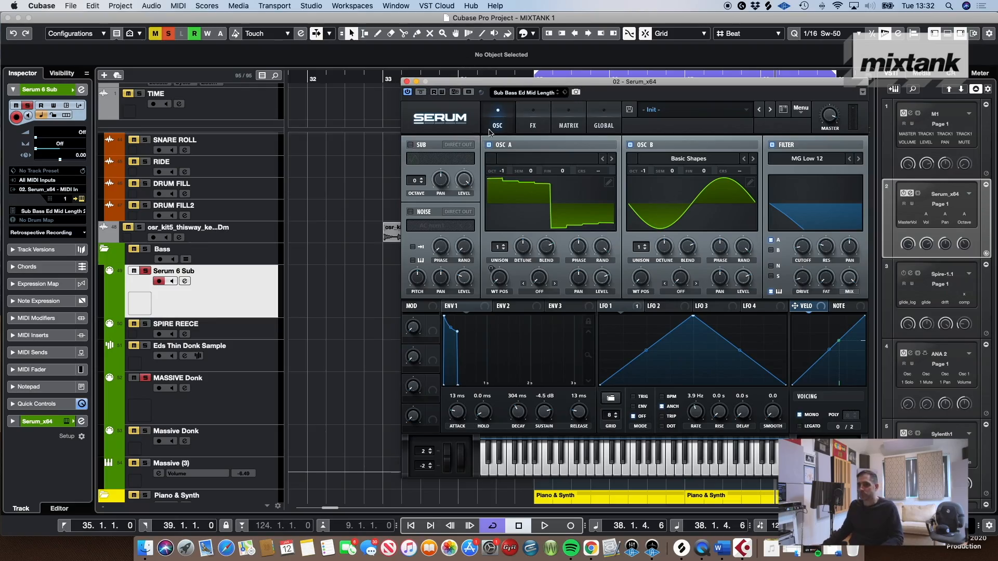
pyautogui.press('super+w')
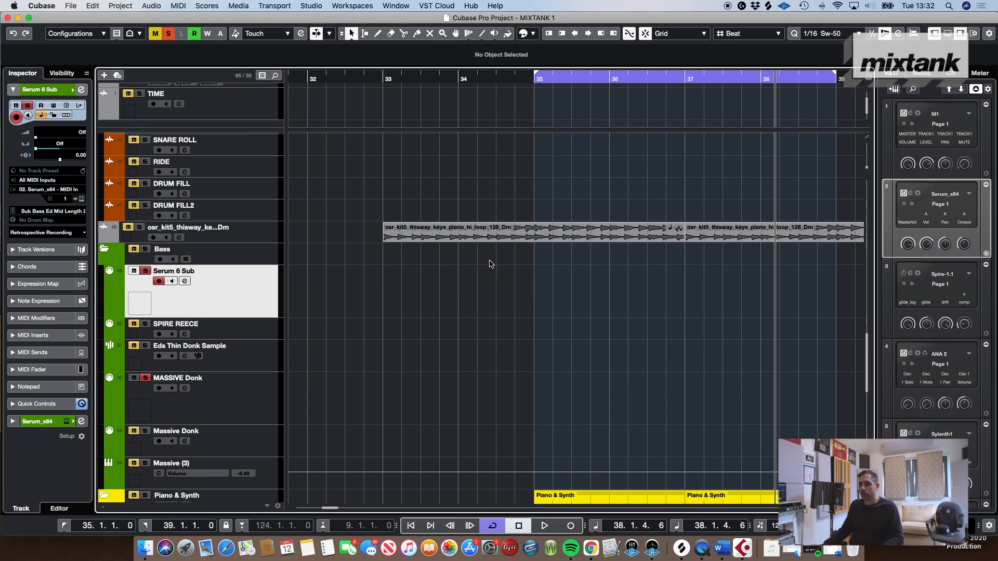
# - Open the MixConsole and load the insert chain preset "EDS HOUSE BASS DIPLO BIG Z R BASS EQ SATURN INSERTS" on the Clap 2 channel
pyautogui.press('F3')
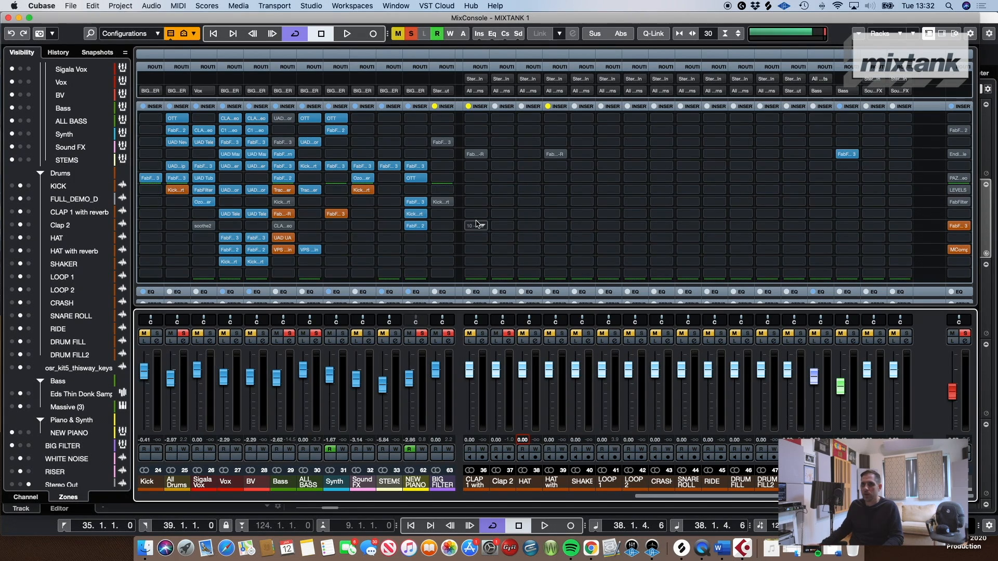
pyautogui.click(512, 111)
pyautogui.click(523, 112)
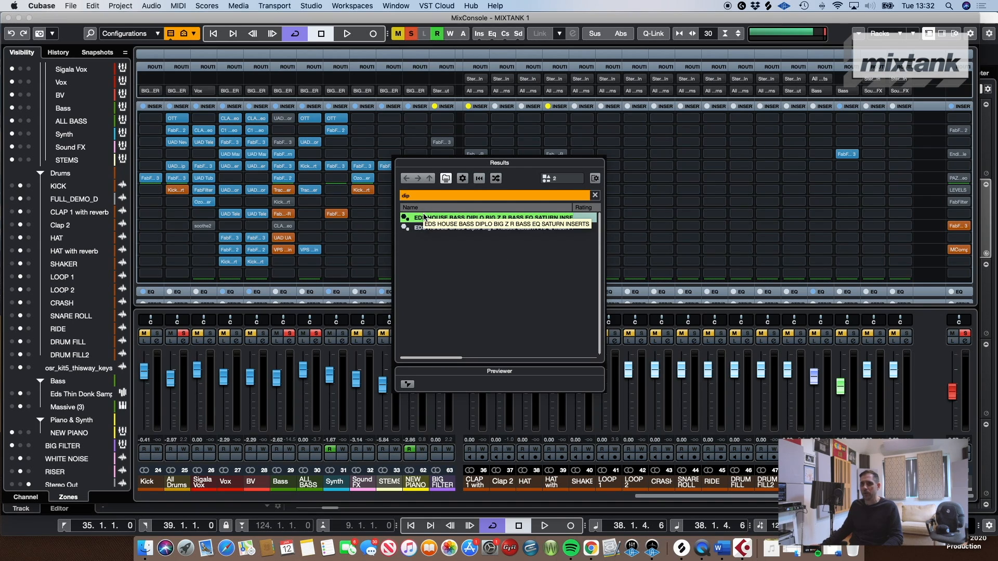
pyautogui.doubleClick(439, 220)
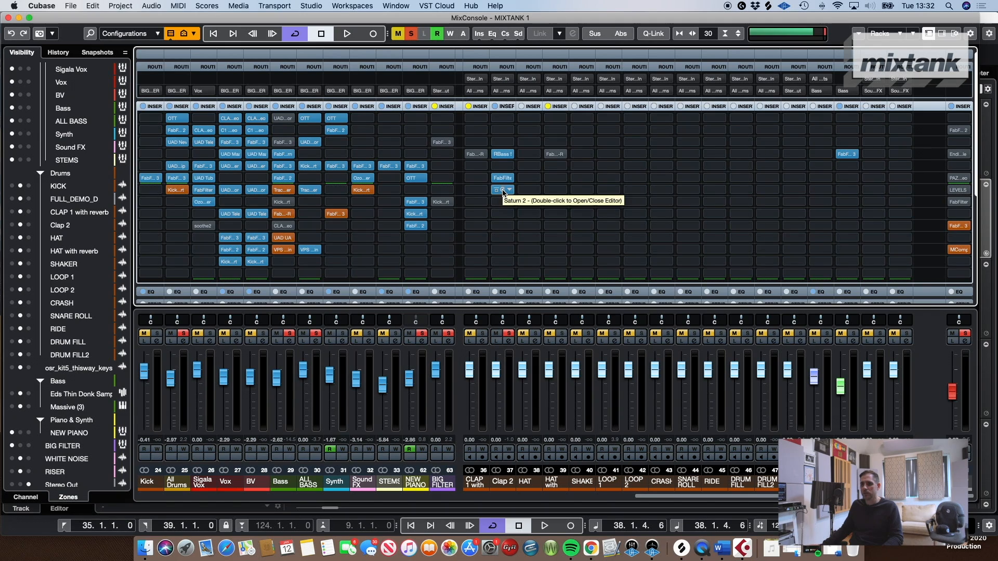
# - Reopen Clap 2's insert preset browser, clear its search filter and look through the list of saved chains
pyautogui.click(510, 108)
pyautogui.click(519, 114)
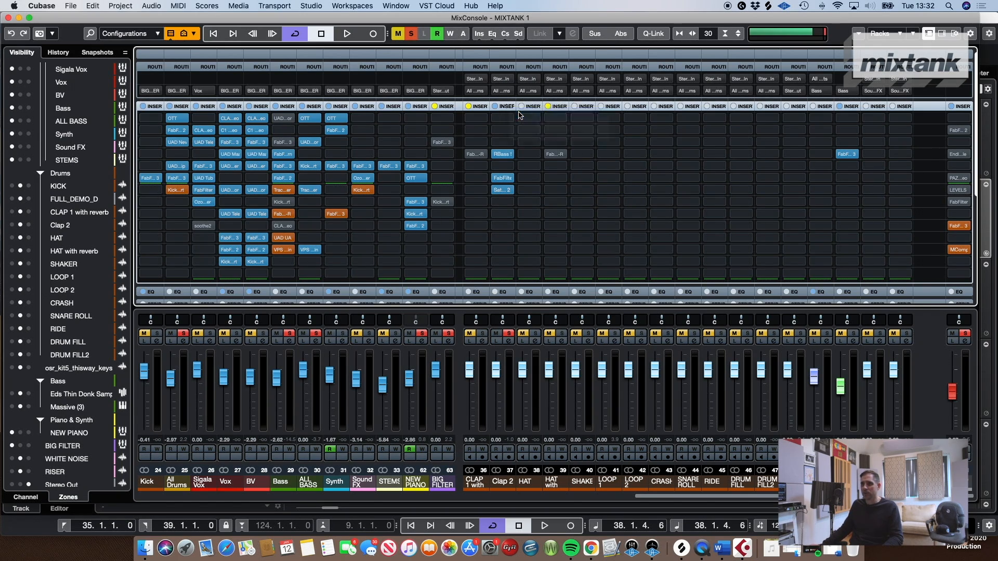
pyautogui.click(404, 195)
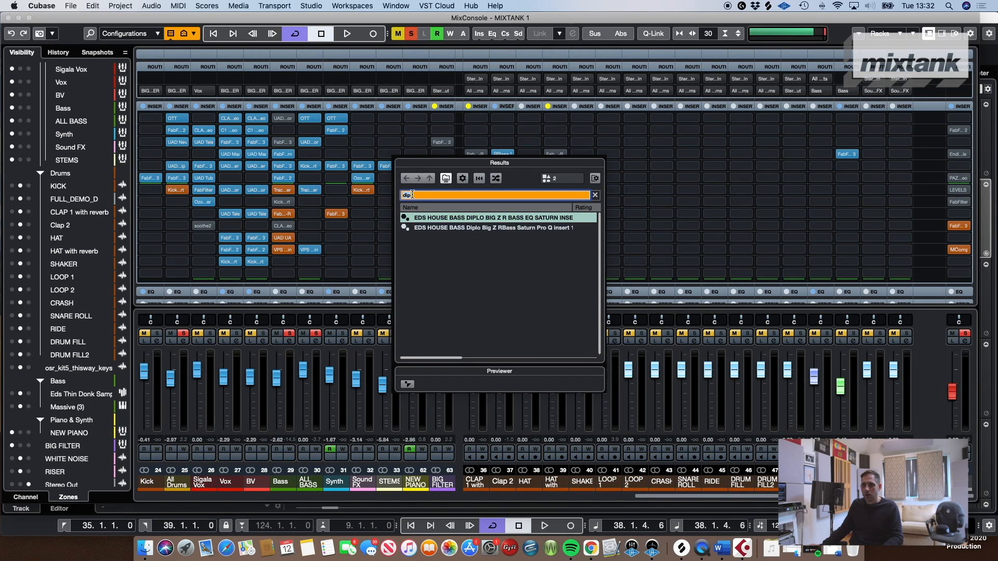
pyautogui.press('BackSpace')
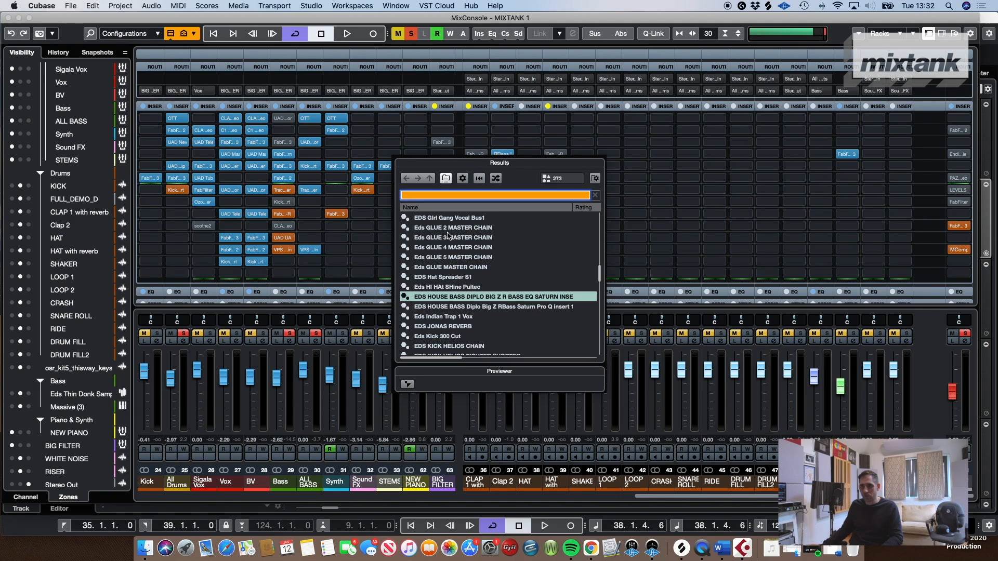
pyautogui.scroll(-5, 448, 235)
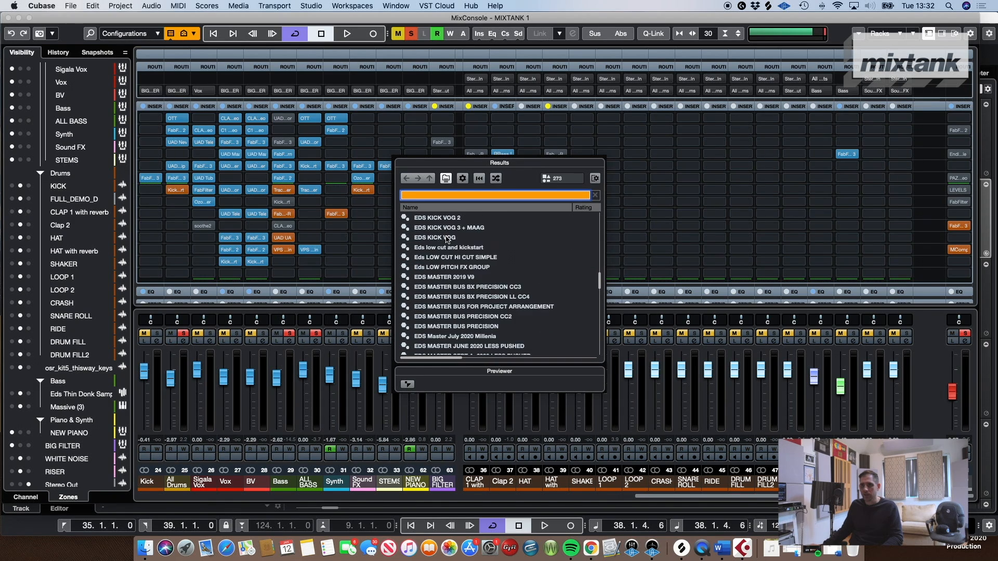
pyautogui.scroll(-4, 448, 239)
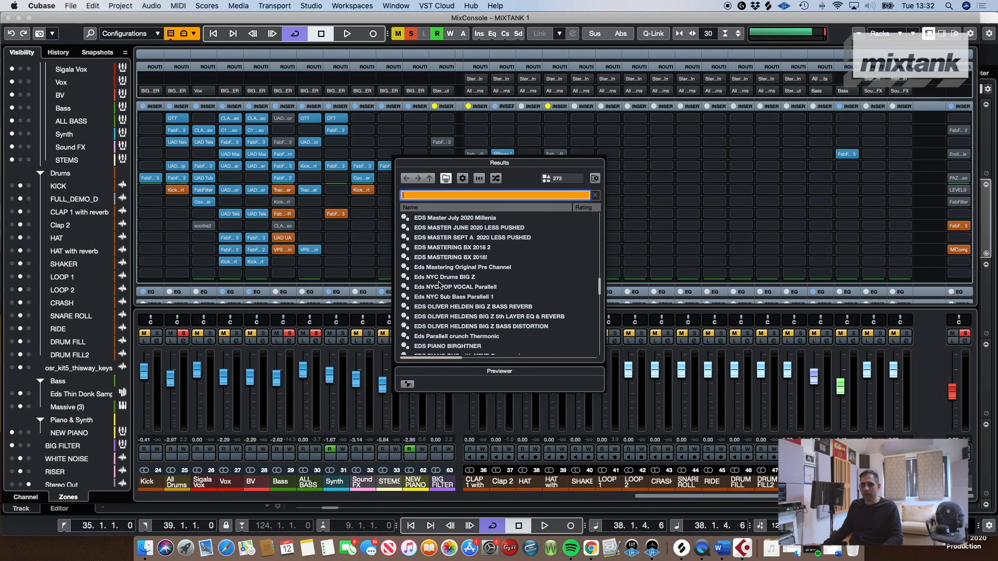
pyautogui.scroll(-4, 436, 284)
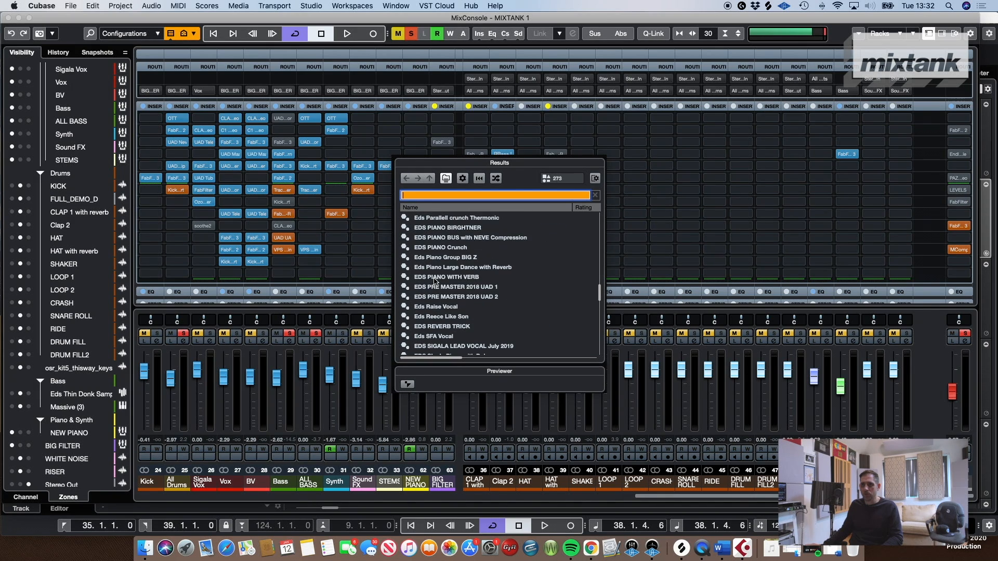
pyautogui.scroll(-7, 435, 281)
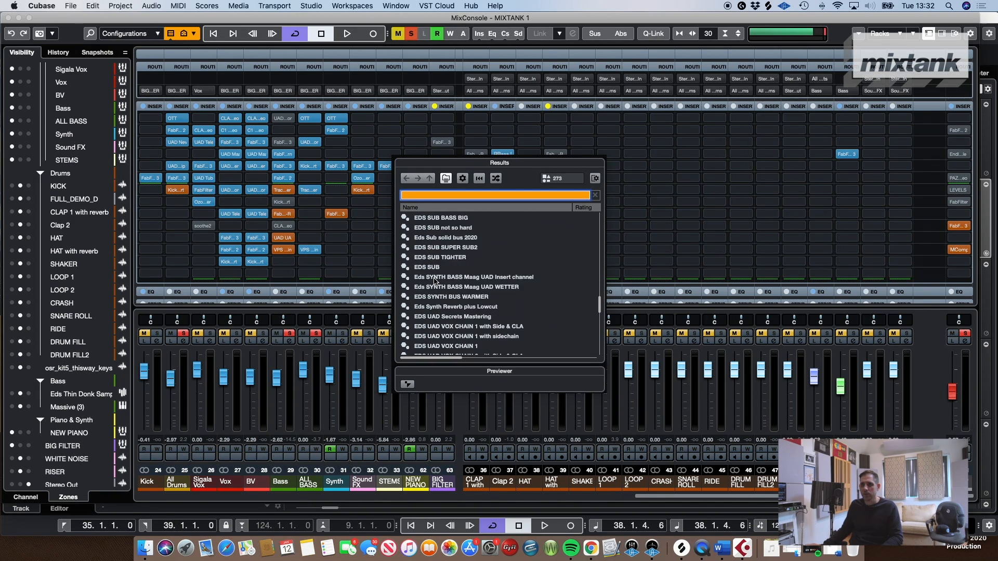
pyautogui.scroll(-3, 434, 281)
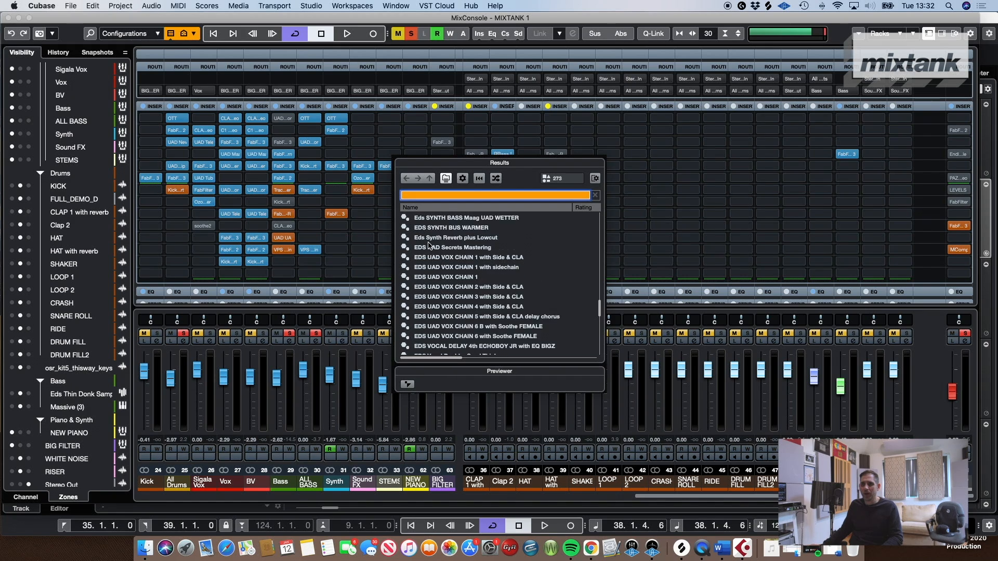
pyautogui.scroll(9, 429, 244)
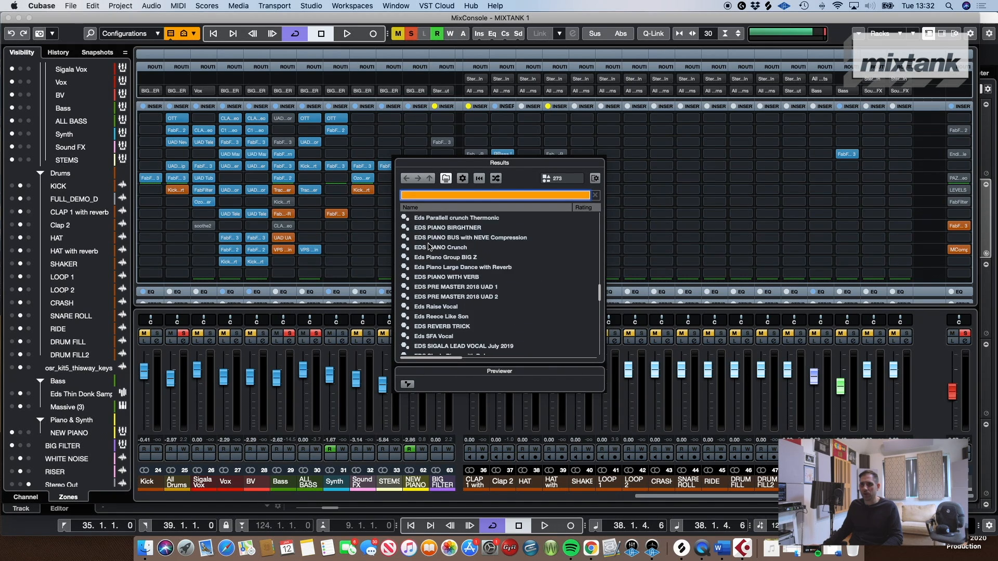
pyautogui.scroll(10, 429, 246)
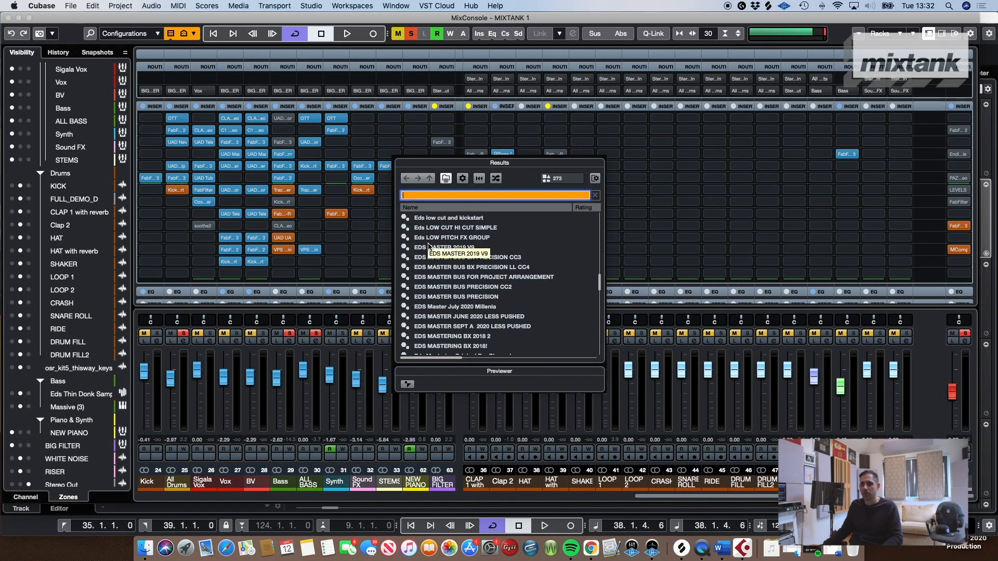
pyautogui.scroll(12, 429, 247)
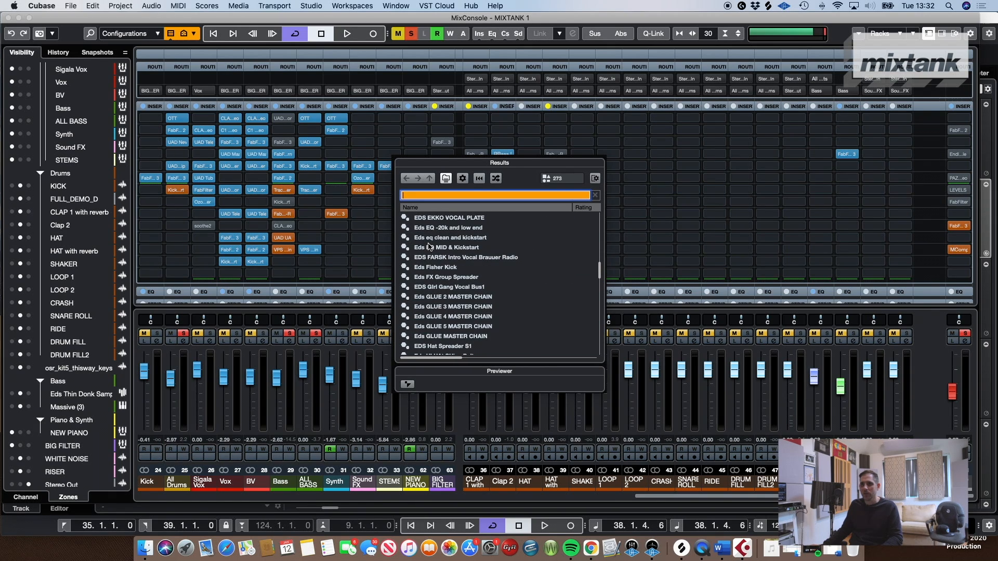
pyautogui.scroll(-8, 429, 246)
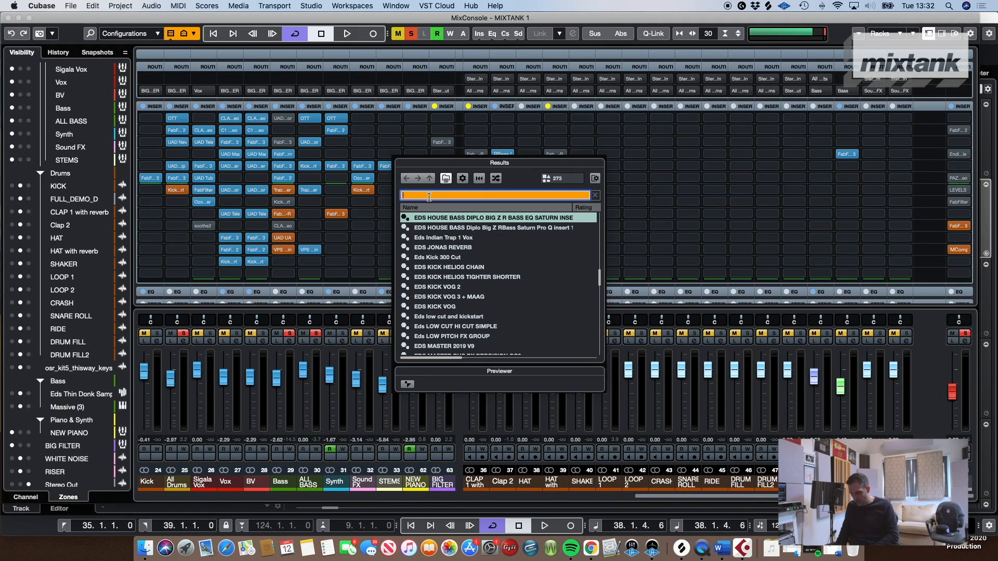
# - Filter the insert chain presets by "UAD" and look through the matching chains
pyautogui.write('UAD')
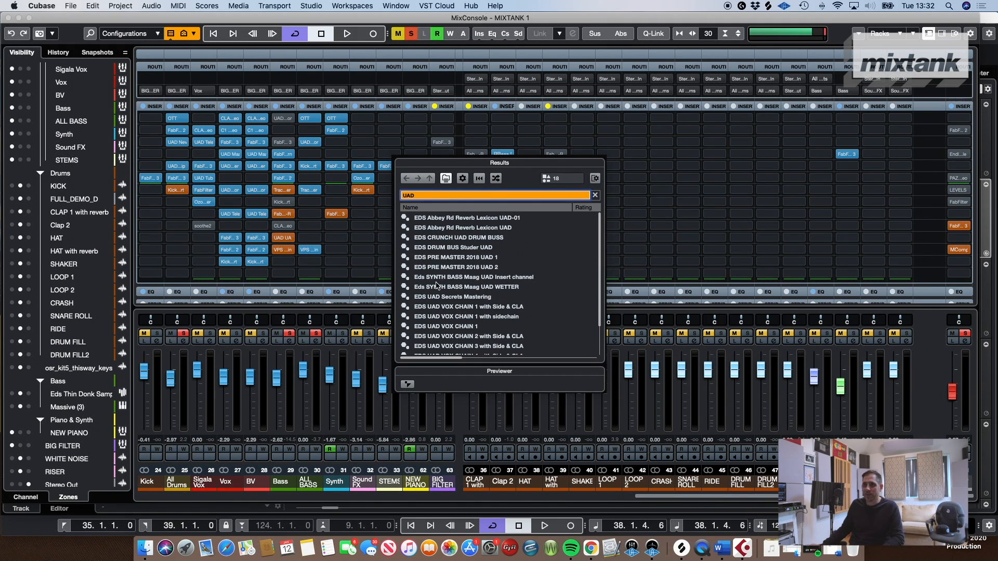
pyautogui.scroll(-3, 437, 285)
pyautogui.scroll(3, 437, 285)
pyautogui.scroll(-3, 436, 285)
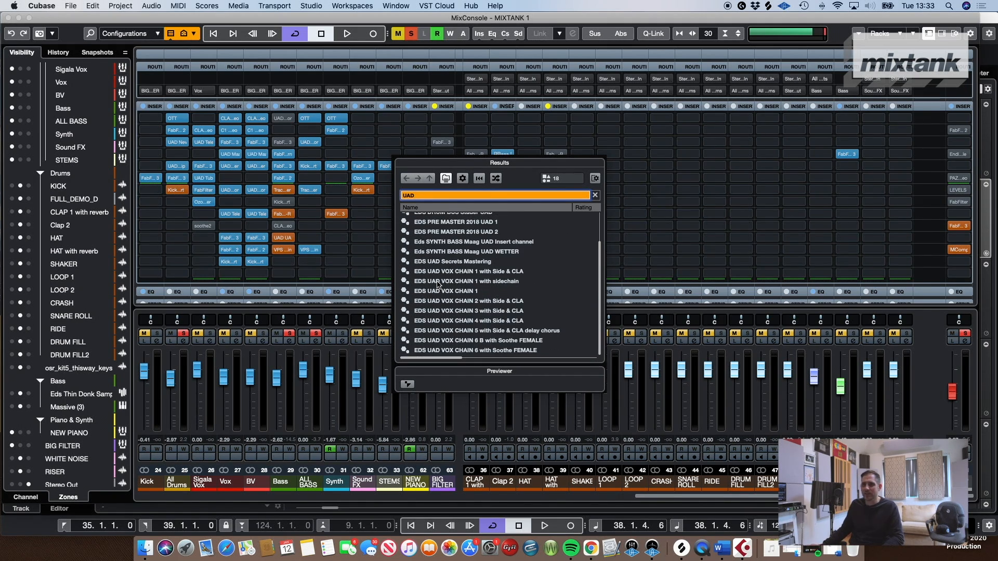
pyautogui.scroll(3, 437, 285)
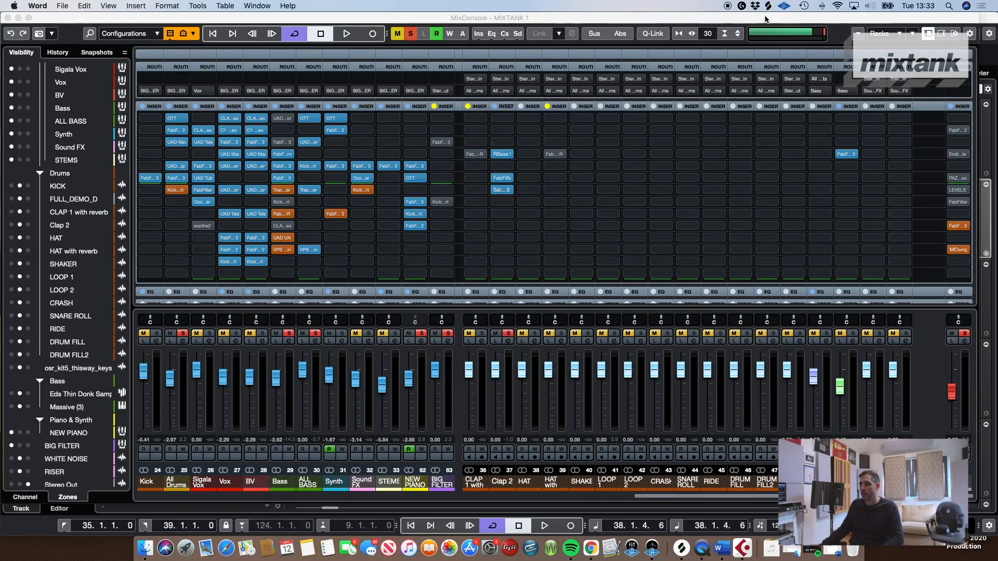
# - Switch to Splice, move its window over the mixer and search the sample library for "clap"
pyautogui.click(768, 6)
pyautogui.moveTo(969, 52); pyautogui.dragTo(621, 70)
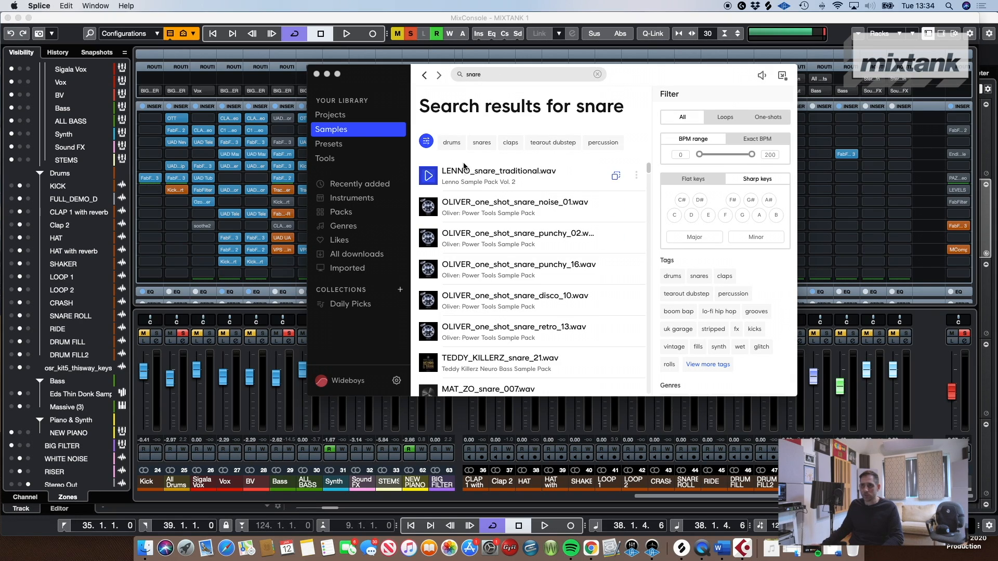
pyautogui.click(479, 74)
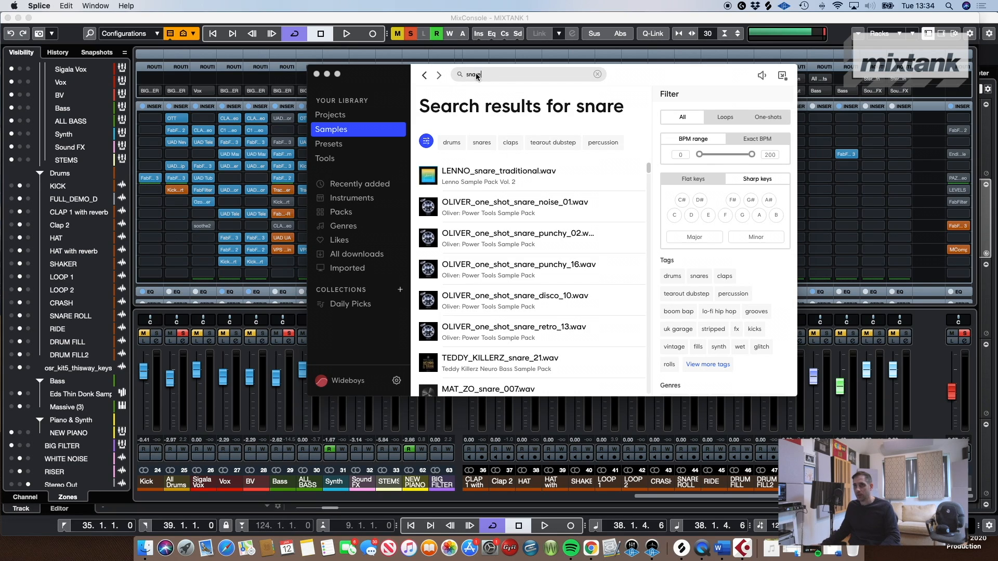
pyautogui.write('clap')
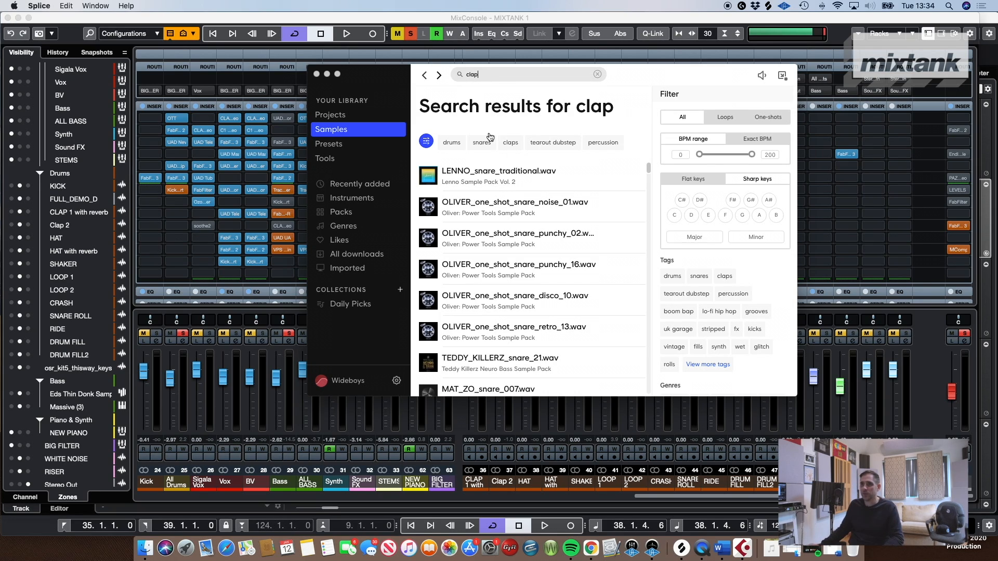
# - Look through the "clap" search results, from the already downloaded samples down to the ones that still cost a credit
pyautogui.scroll(-10, 558, 231)
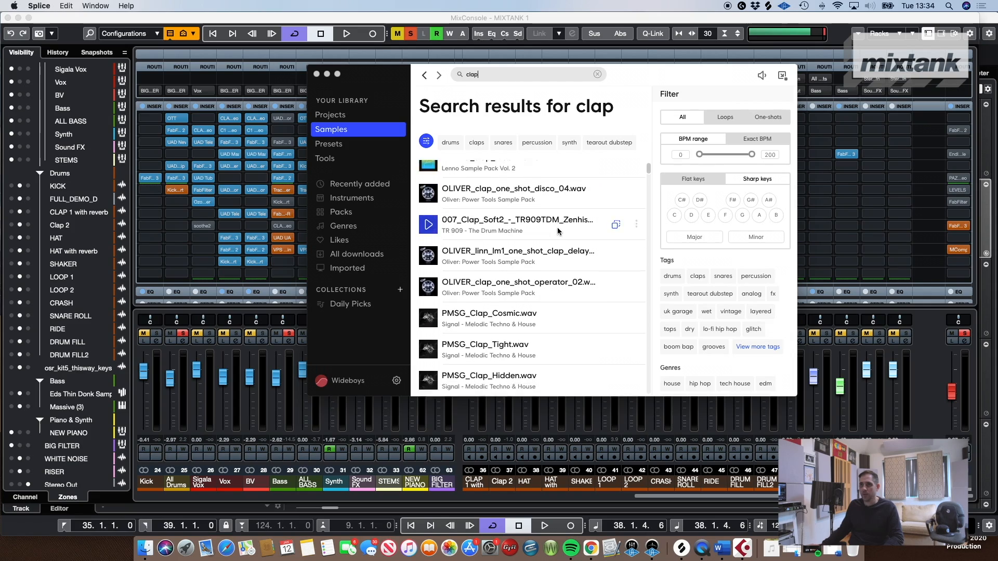
pyautogui.scroll(-15, 559, 231)
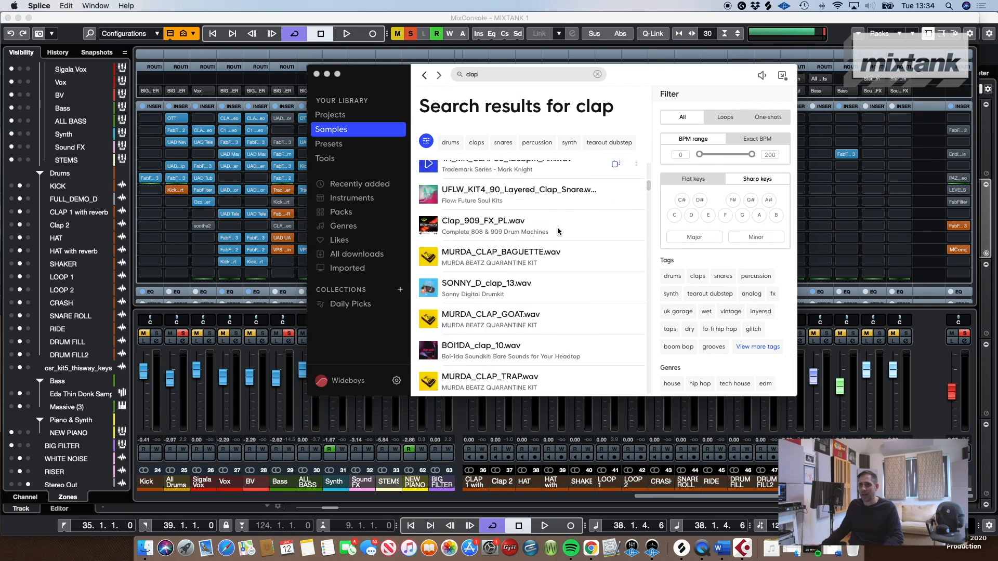
pyautogui.scroll(-20, 557, 228)
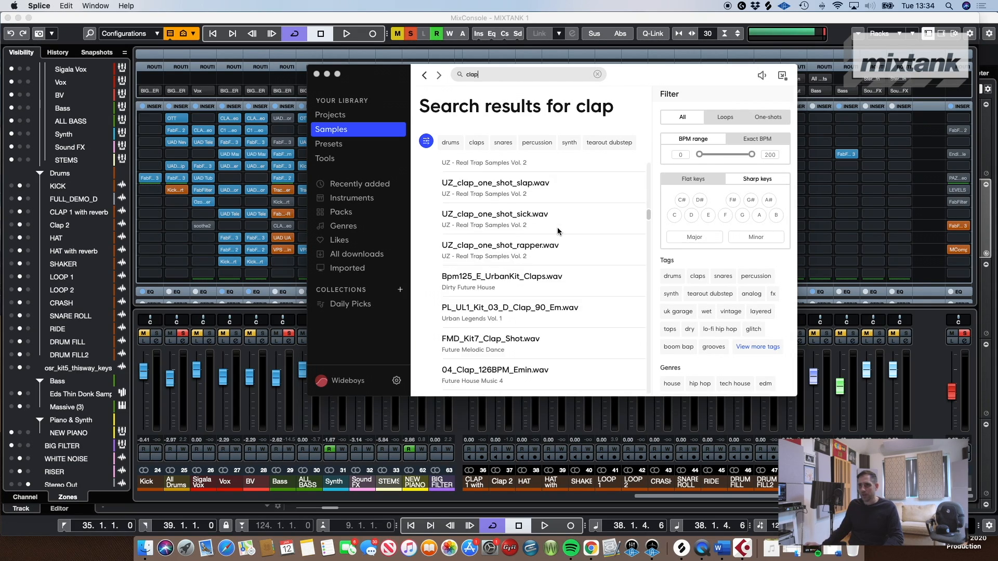
pyautogui.scroll(-20, 557, 229)
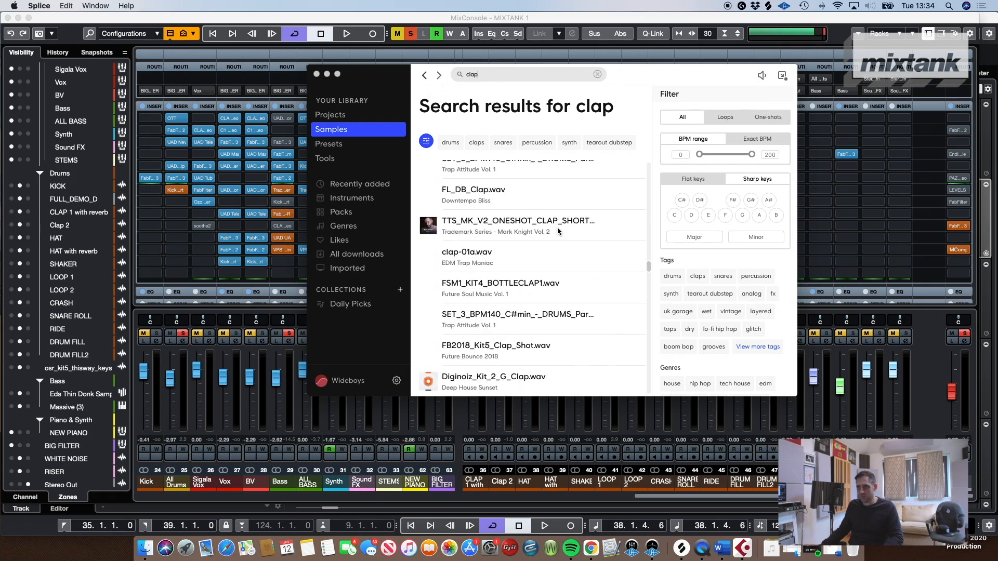
pyautogui.scroll(-20, 557, 230)
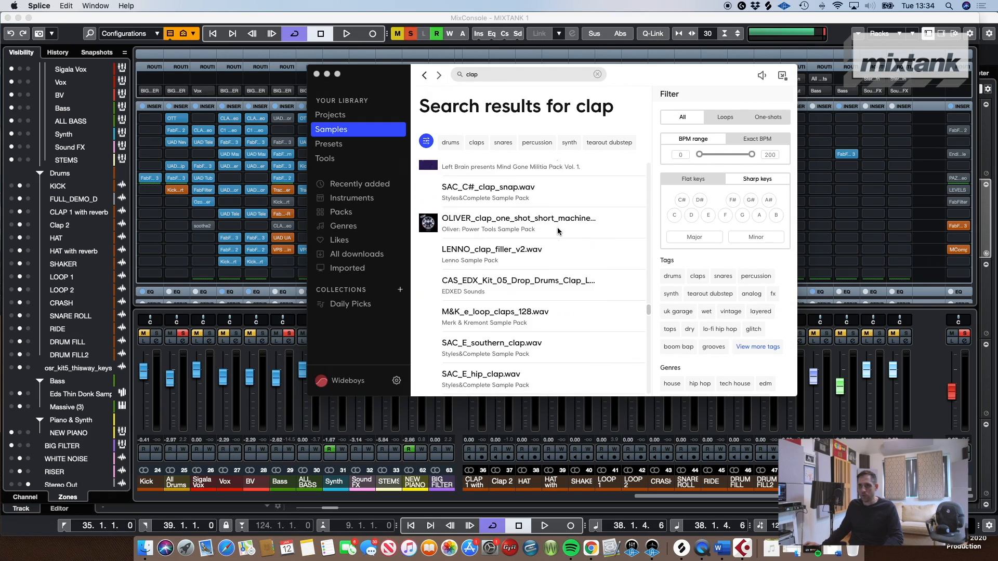
pyautogui.scroll(-20, 557, 231)
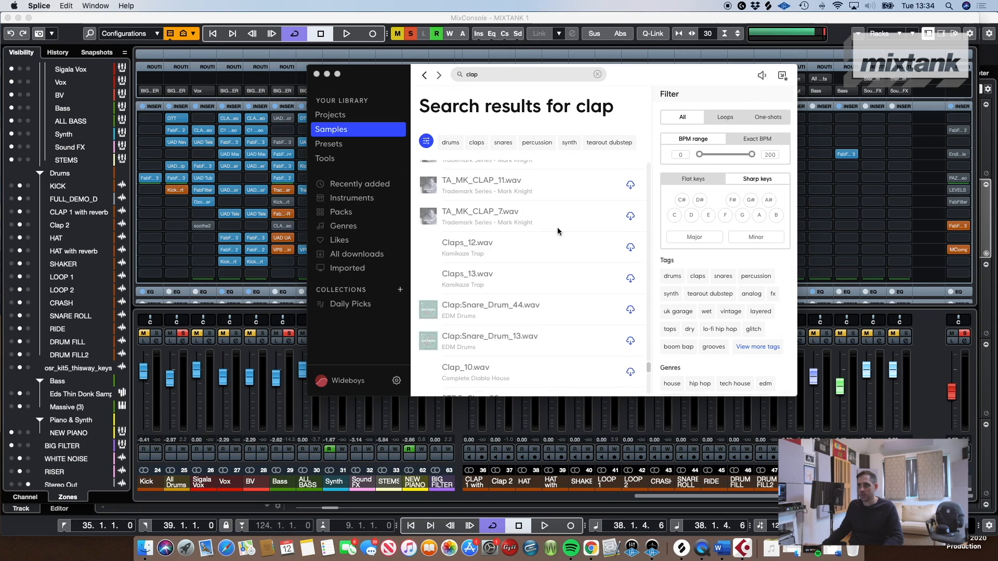
pyautogui.scroll(-3, 557, 226)
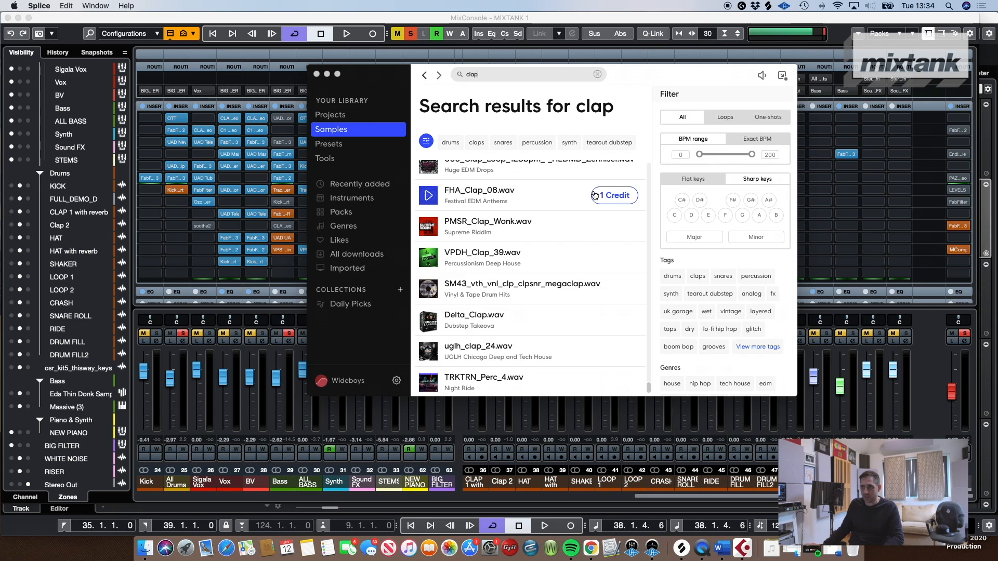
# - Preview the undownloaded clap samples one after another, from FHA_Clap_08.wav down to uglh_clap_24.wav
pyautogui.click(429, 195)
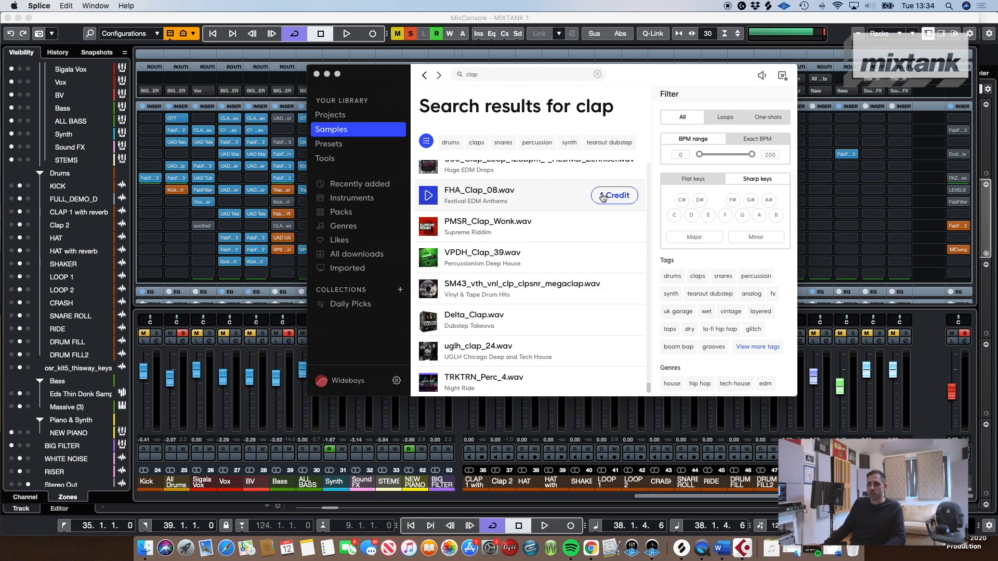
pyautogui.click(428, 227)
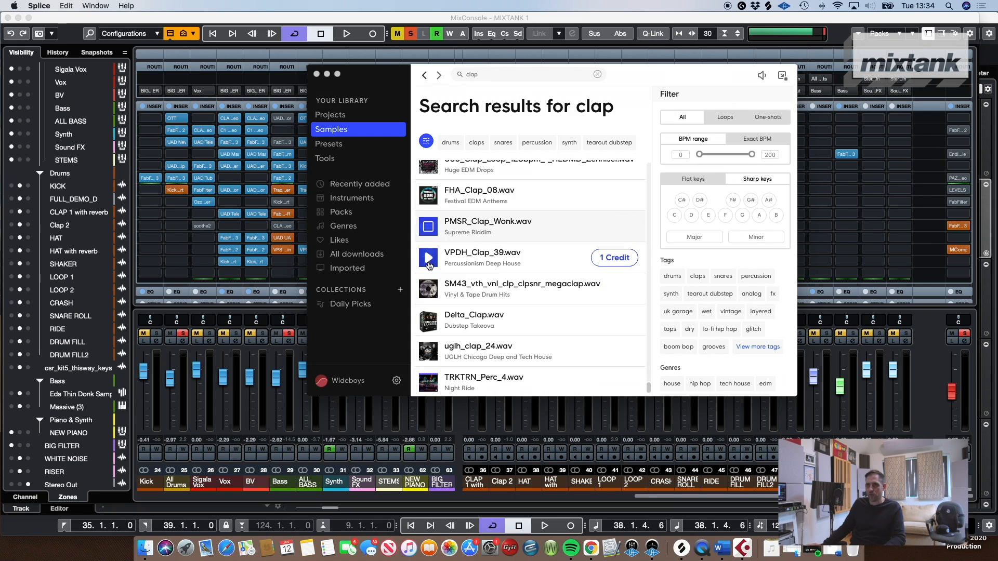
pyautogui.press('Down')
pyautogui.press('Down')
pyautogui.press('Down')
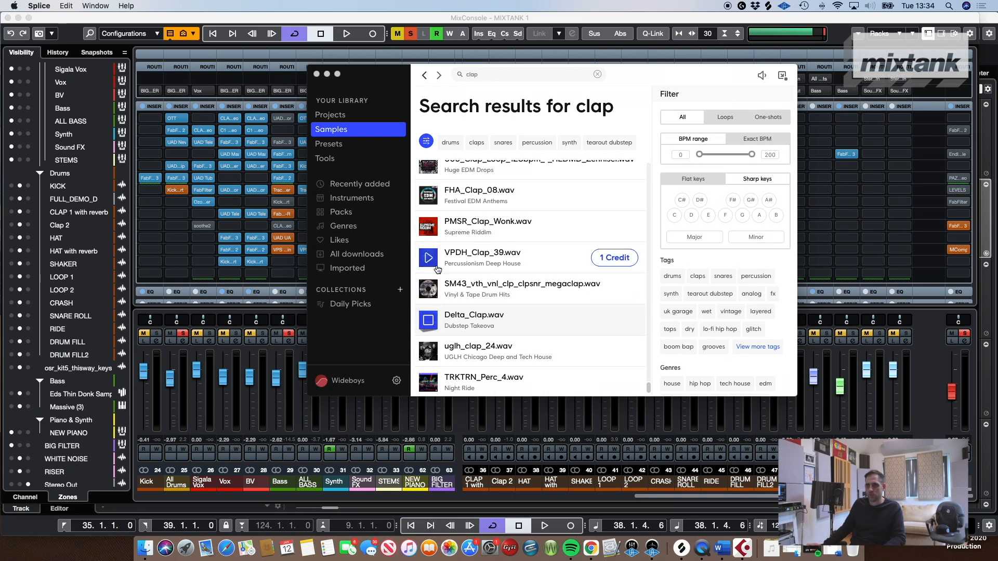
pyautogui.press('Down')
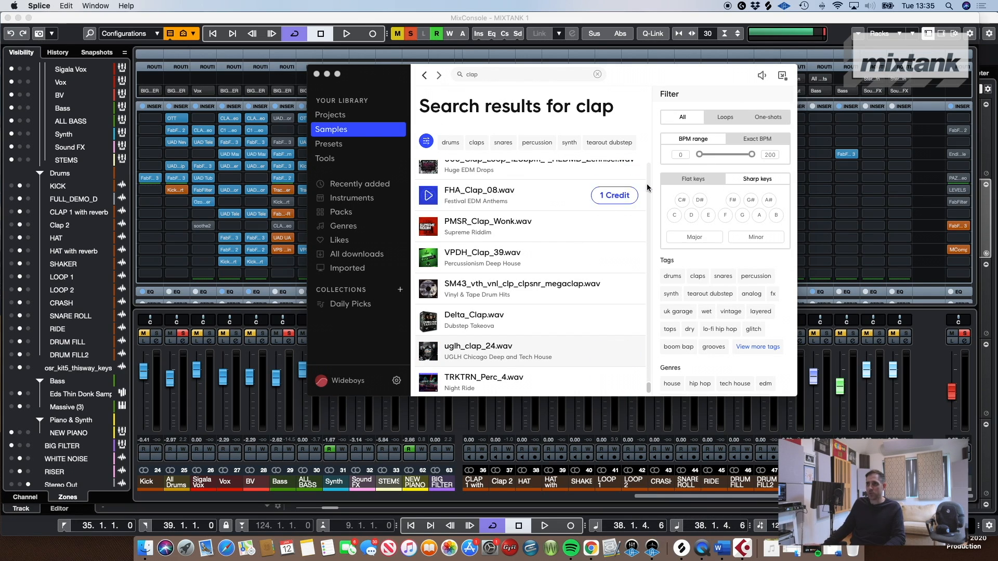
pyautogui.scroll(10, 560, 207)
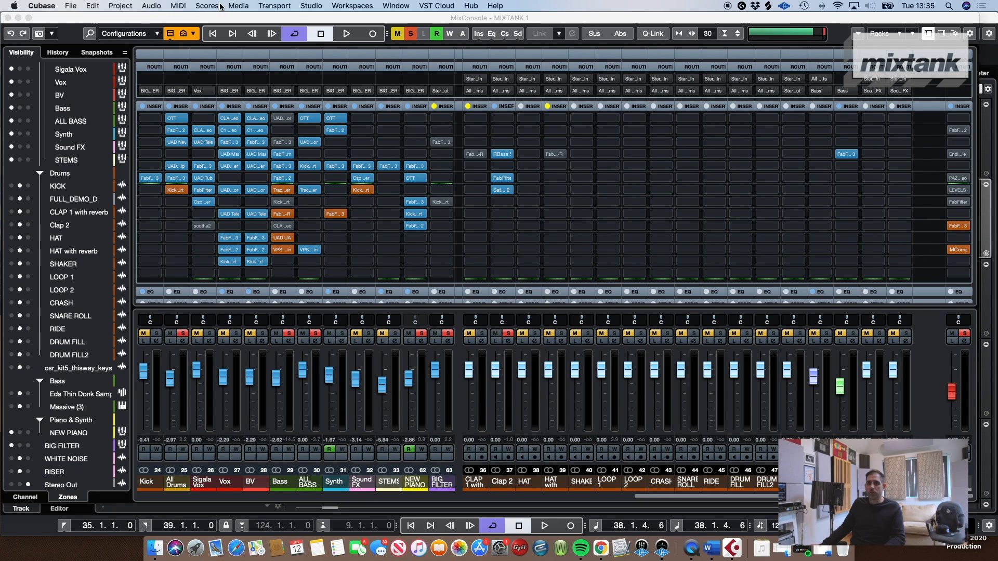
# - Open MediaBay in Cubase and audition several Big_Z_Clap samples from the Claps folder of Big Z's Big Drums, ending with Big_Z_Clap_35
pyautogui.click(238, 6)
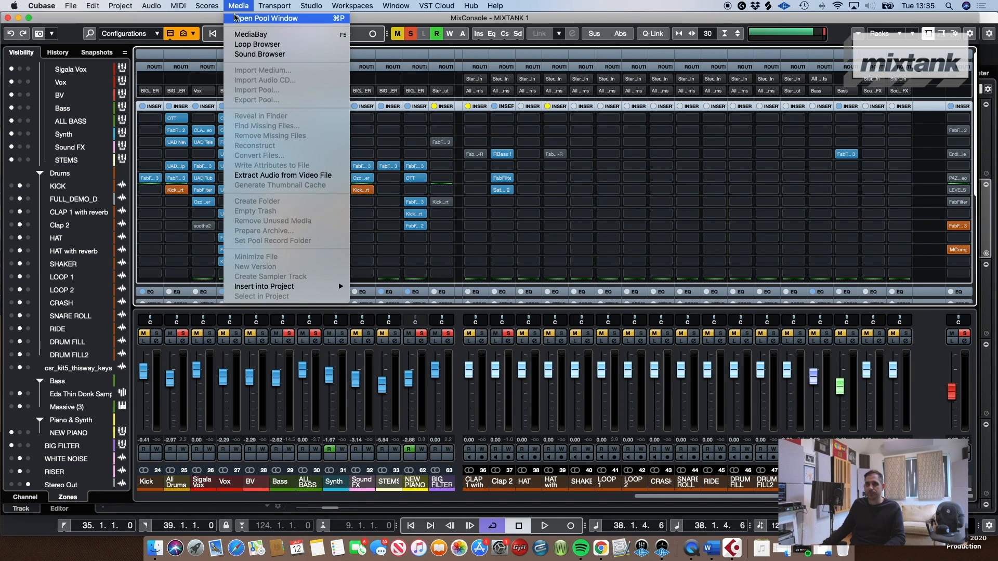
pyautogui.click(270, 35)
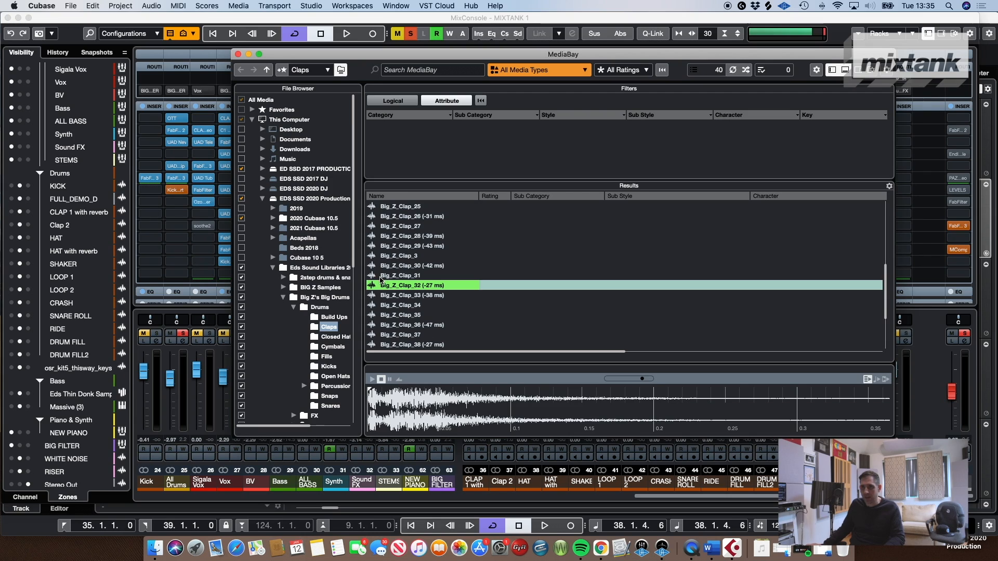
pyautogui.click(406, 274)
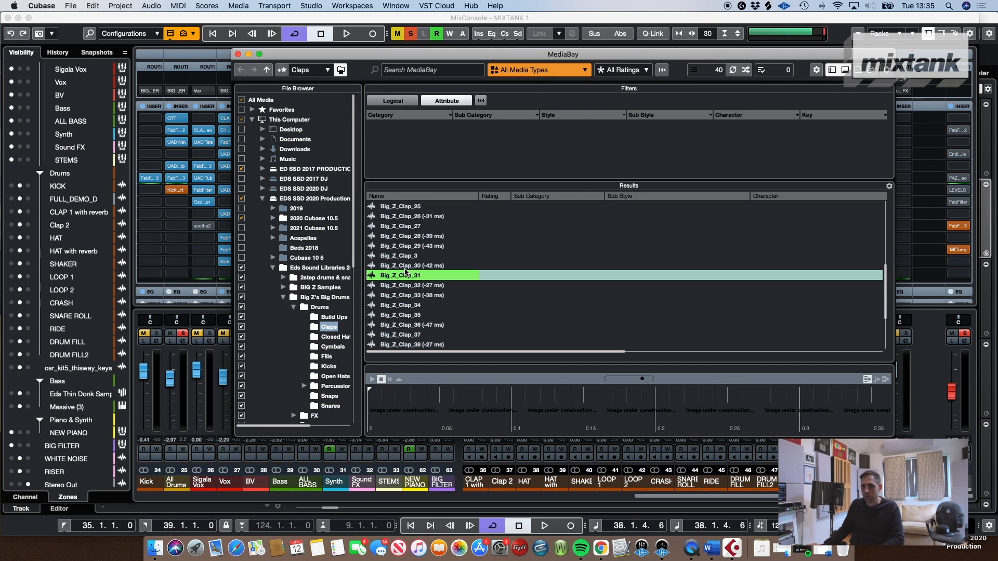
pyautogui.click(408, 256)
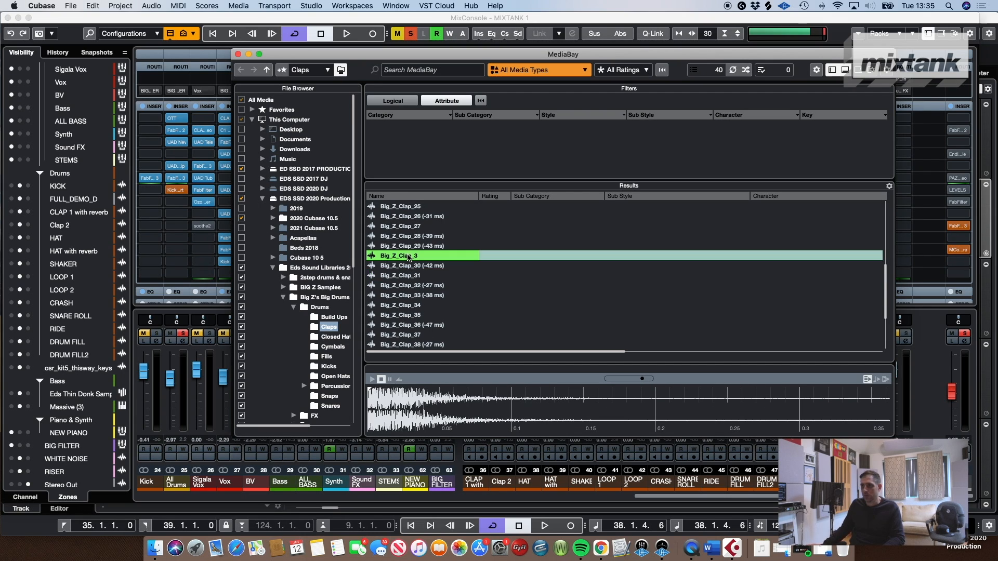
pyautogui.click(397, 236)
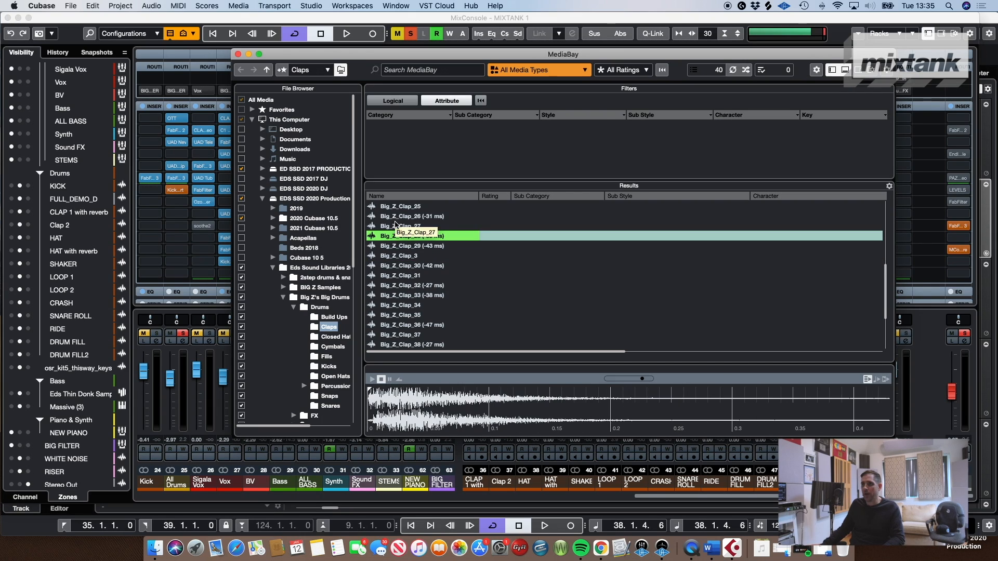
pyautogui.click(416, 315)
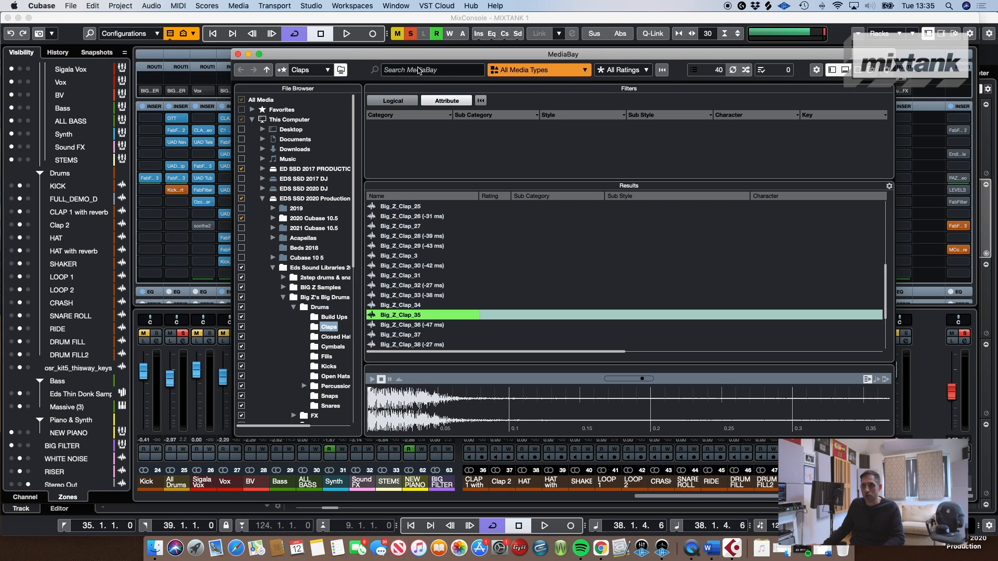
# - Look through the remaining claps in the results and the other sound library folders in MediaBay's file browser
pyautogui.scroll(-3, 426, 249)
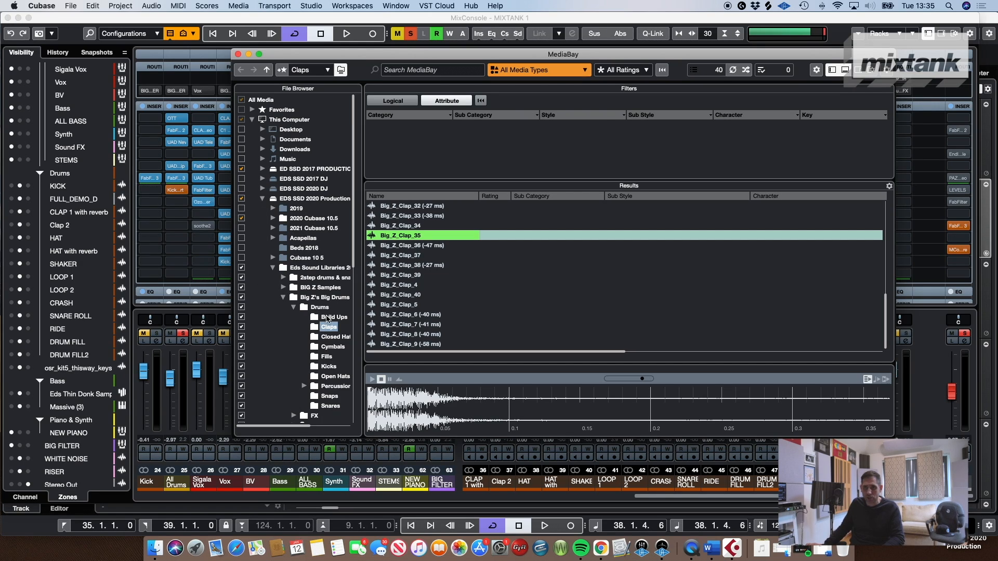
pyautogui.scroll(-2, 327, 319)
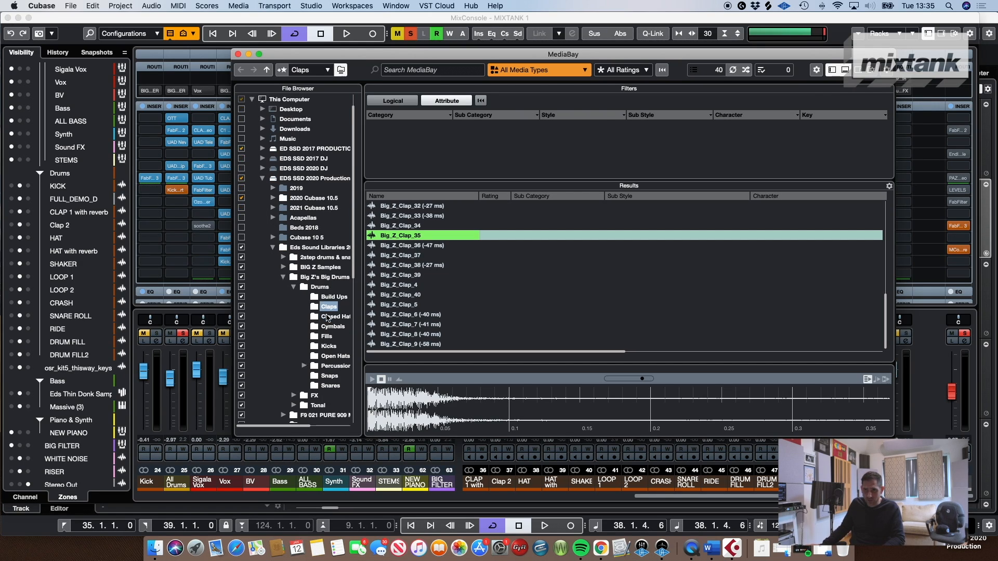
pyautogui.scroll(-1, 327, 318)
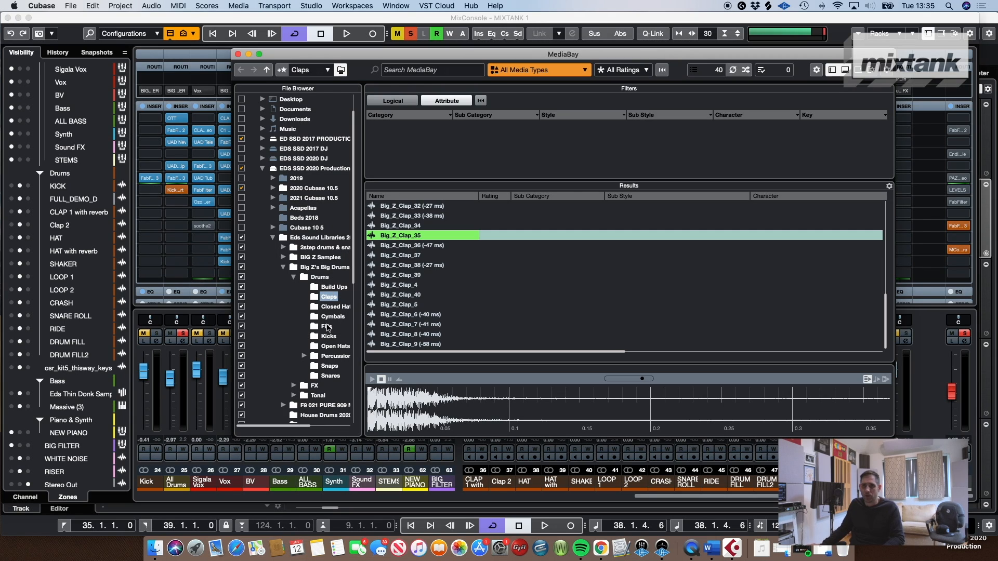
pyautogui.scroll(-5, 319, 348)
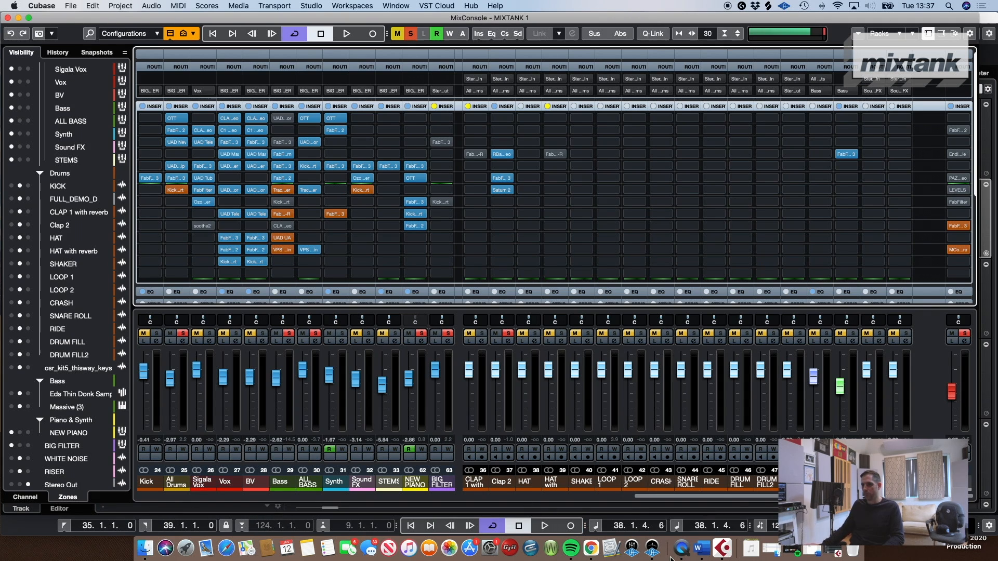
# - Switch to Finder, show the EDS SSD 2020 Production drive and collapse its Eds Sound Libraries 2020 folder
pyautogui.click(146, 547)
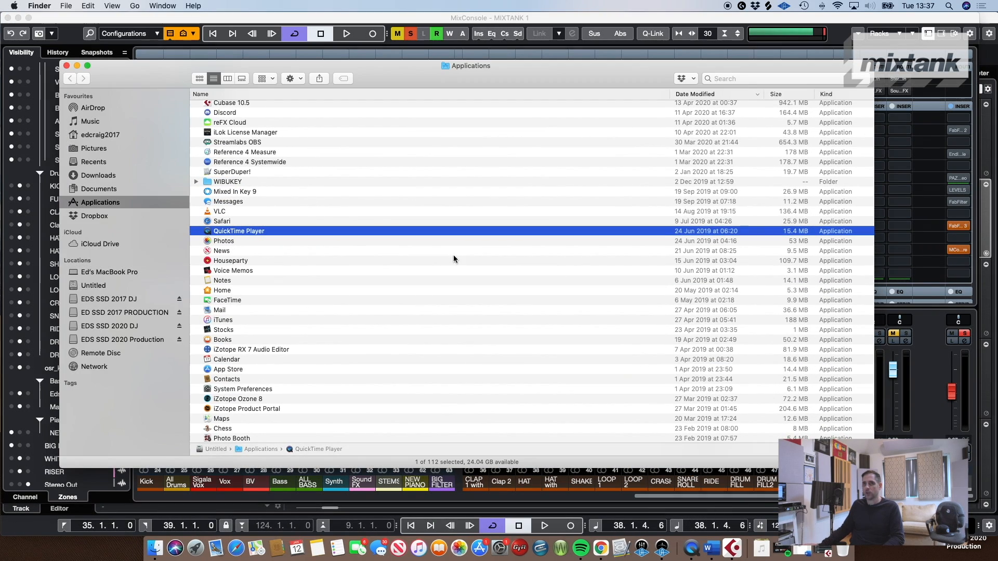
pyautogui.click(96, 217)
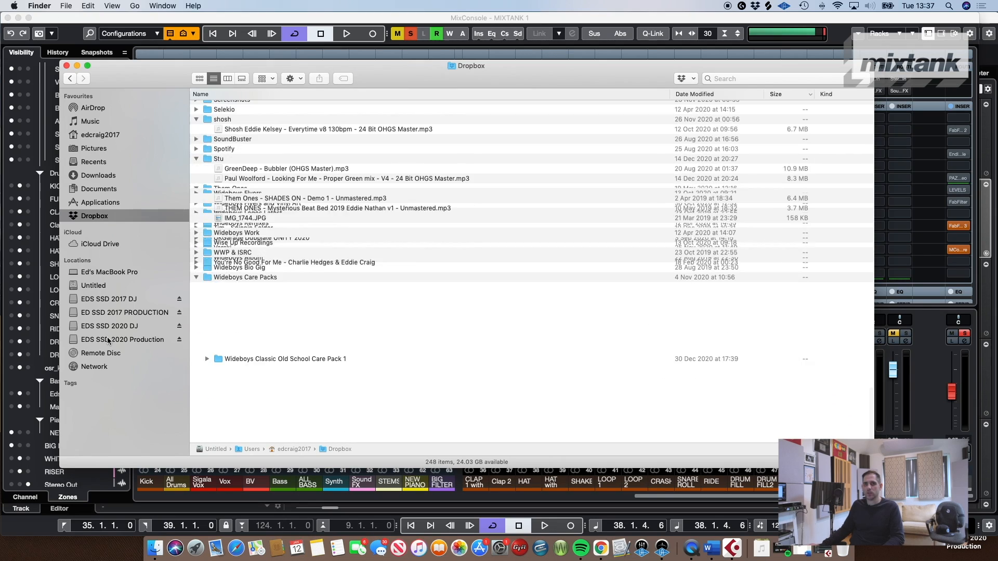
pyautogui.click(119, 340)
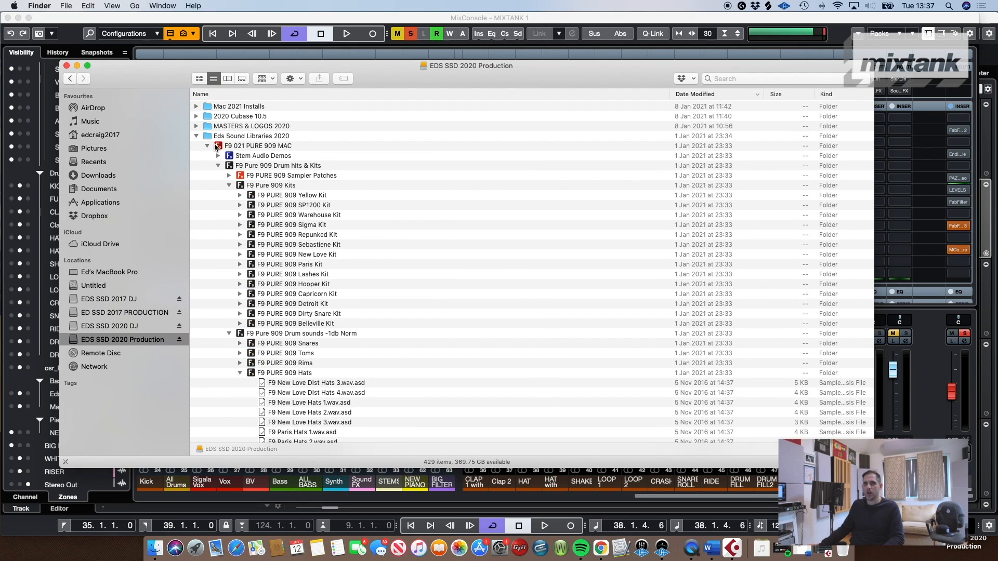
pyautogui.click(197, 136)
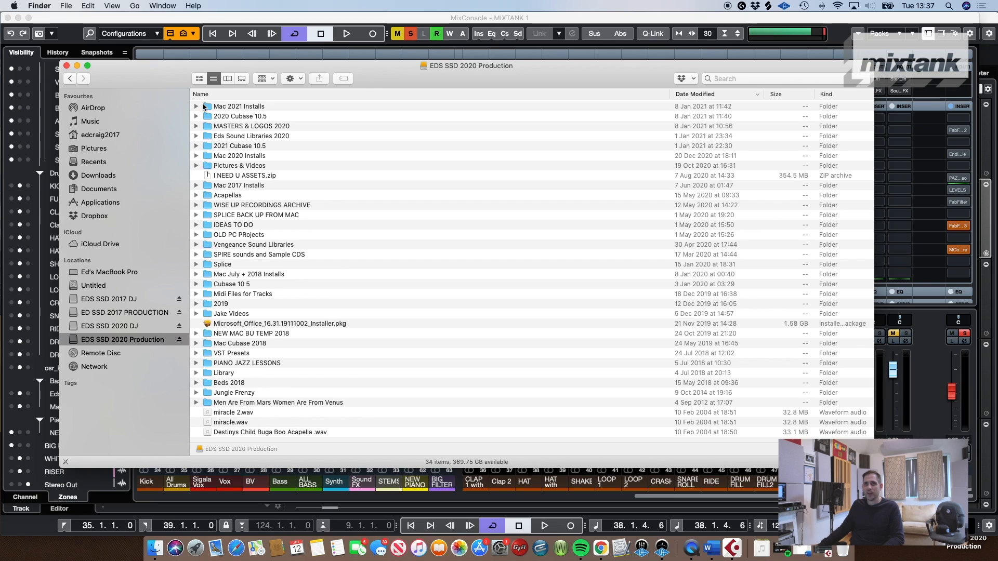
# - Open the 2021 Cubase 10.5 folder, look at the project folders inside Jan 2021 and collapse that month again
pyautogui.doubleClick(245, 144)
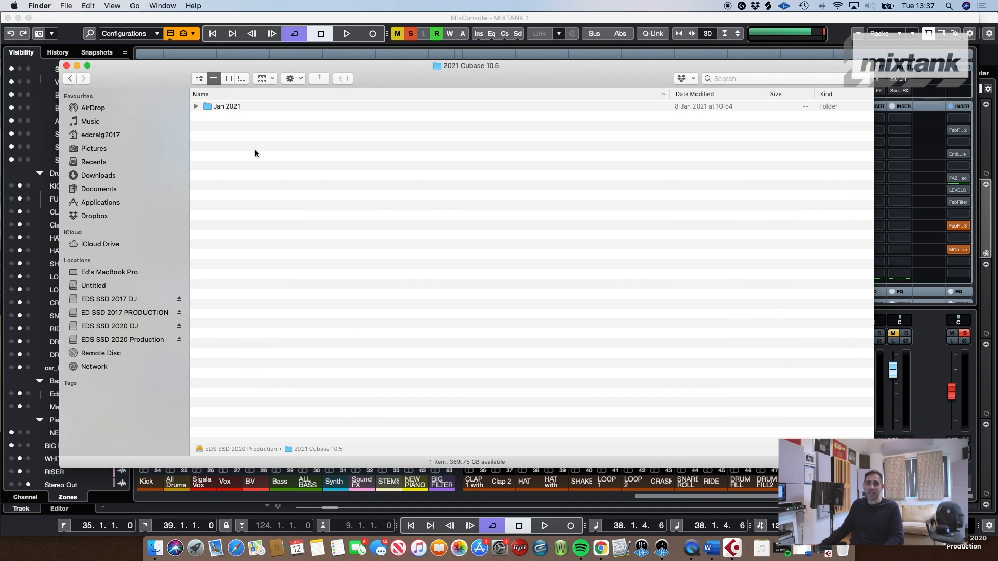
pyautogui.click(196, 107)
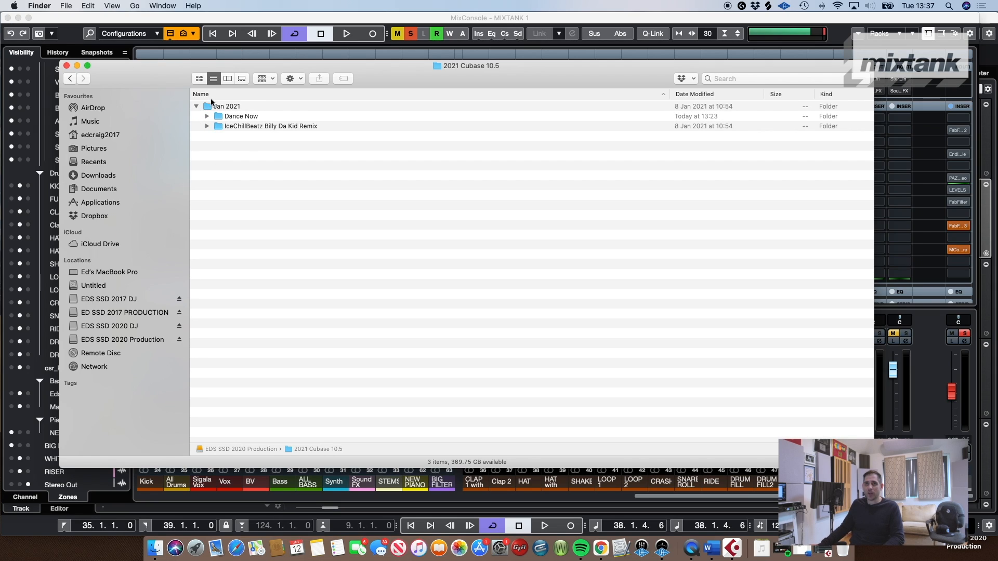
pyautogui.click(195, 106)
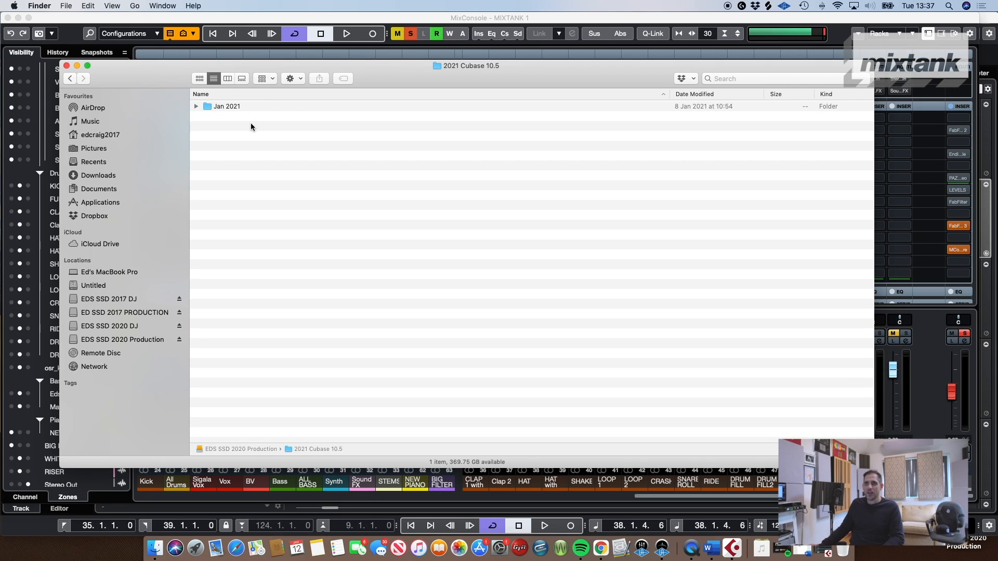